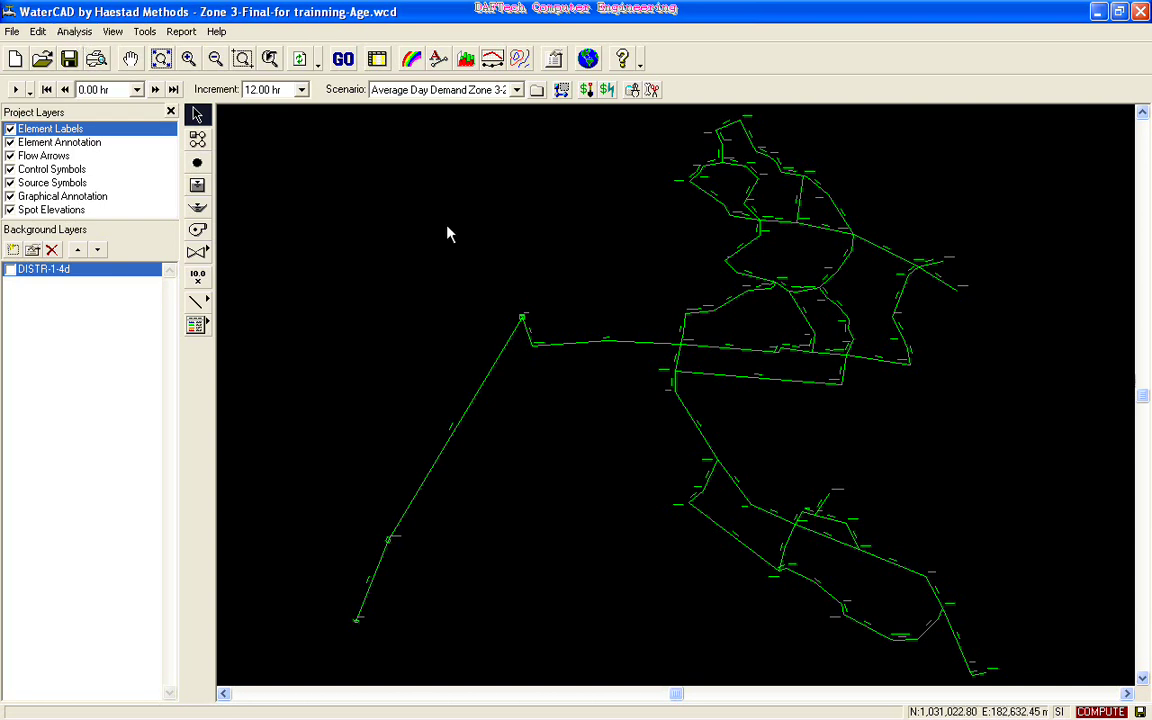
Step: Show the Trace alternatives in the Alternatives manager and start adding a new trace alternative
{"action": "left_click", "coordinate": [66, 34]}
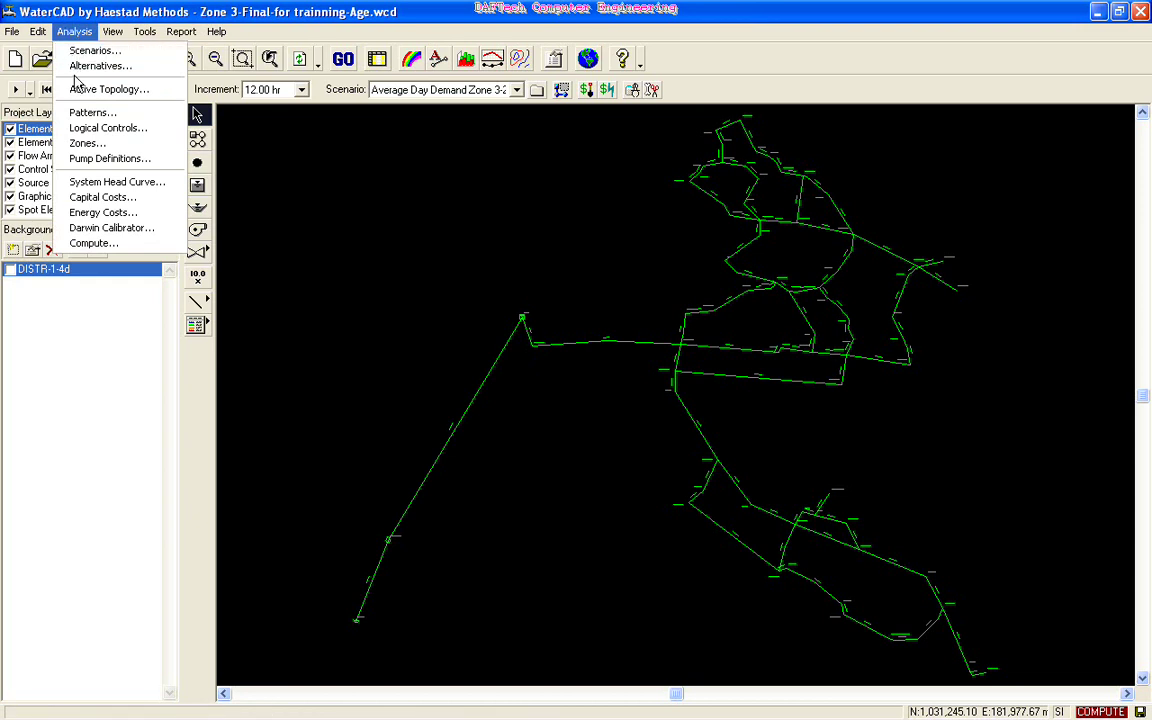
{"action": "left_click", "coordinate": [78, 68]}
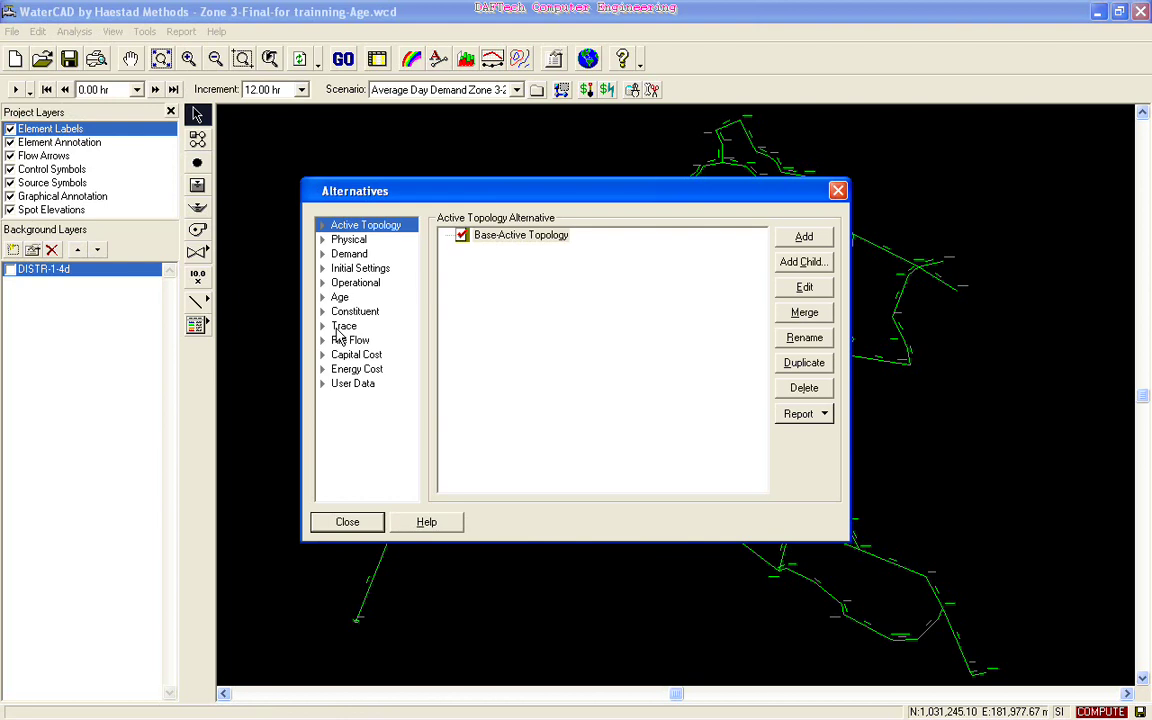
{"action": "left_click", "coordinate": [340, 330]}
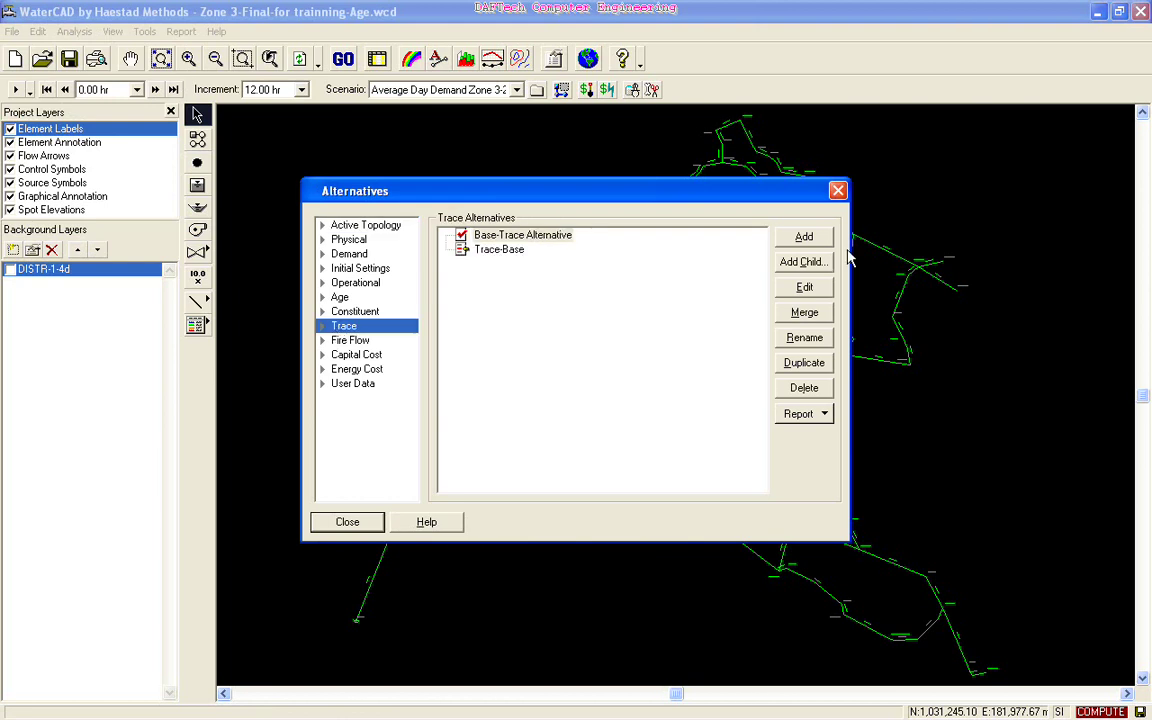
{"action": "left_click", "coordinate": [804, 238]}
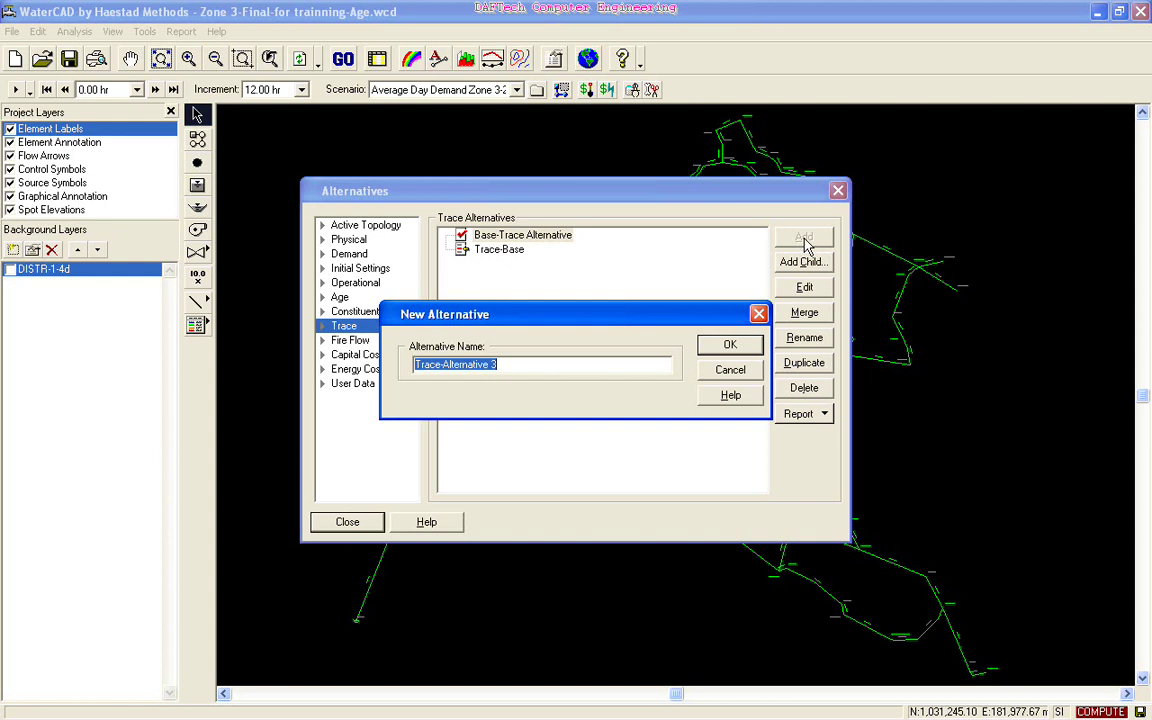
Step: Name the new trace alternative 'Trace Anlysis for Tank', with a capital A in Anlysis
{"action": "type", "text": "Trace anl"}
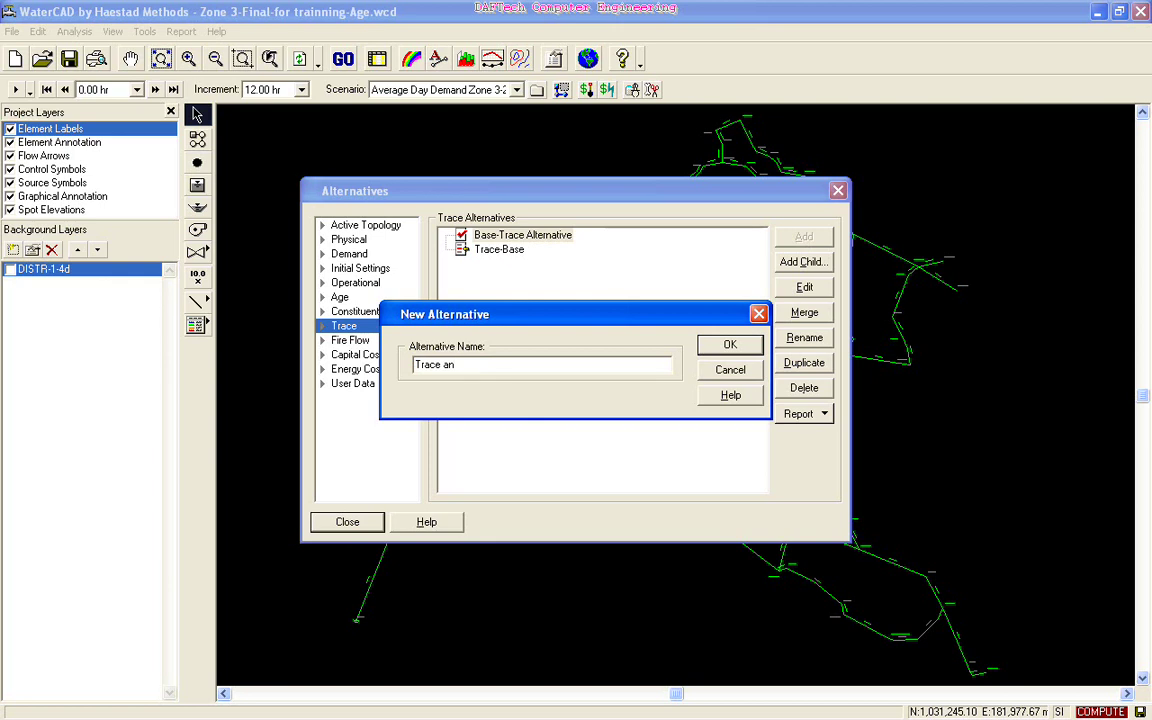
{"action": "type", "text": "ysis for"}
{"action": "type", "text": " Tan"}
{"action": "type", "text": "k"}
{"action": "left_click", "coordinate": [441, 364]}
{"action": "key", "text": "Delete"}
{"action": "type", "text": "A"}
{"action": "left_click", "coordinate": [730, 344]}
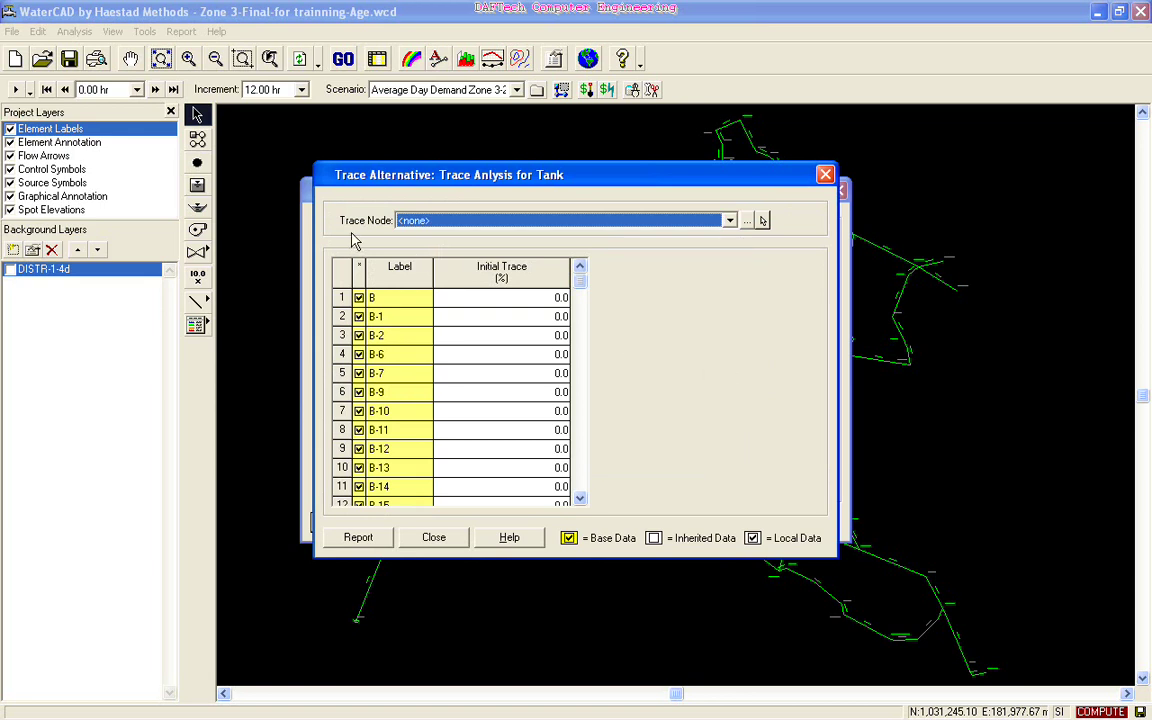
Step: Set tank T-3 as the alternative's trace node and close the Trace Alternative editor
{"action": "left_click", "coordinate": [730, 221]}
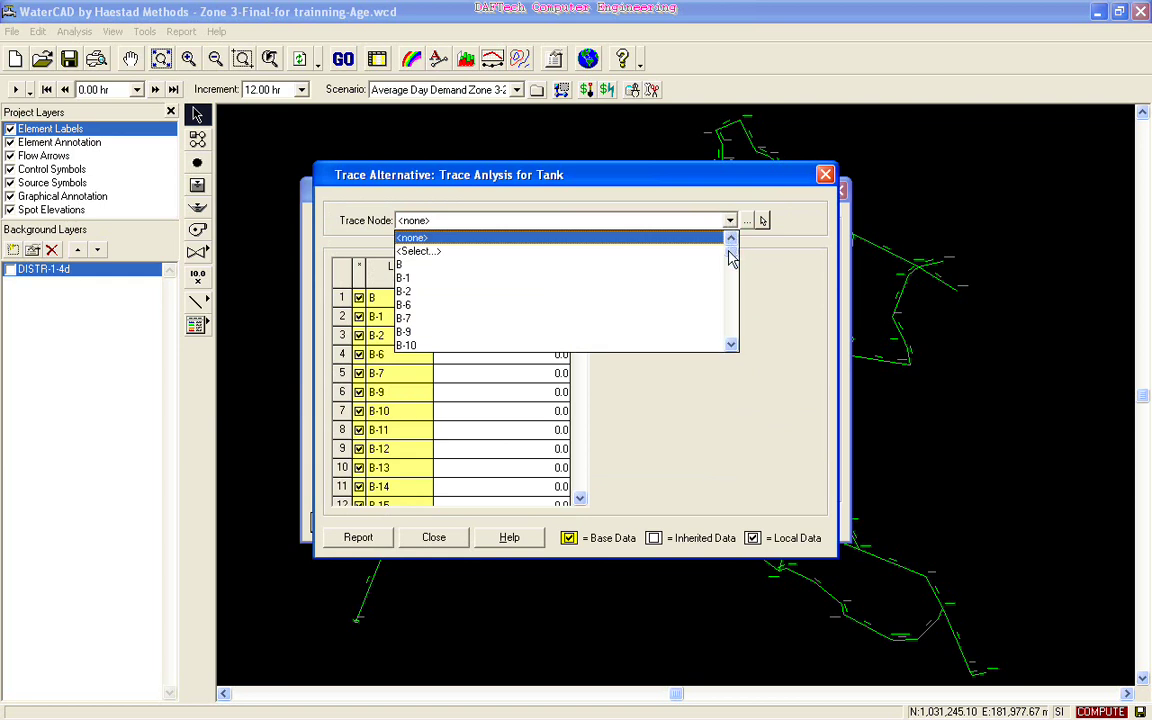
{"action": "left_click_drag", "start_coordinate": [731, 258], "coordinate": [683, 358]}
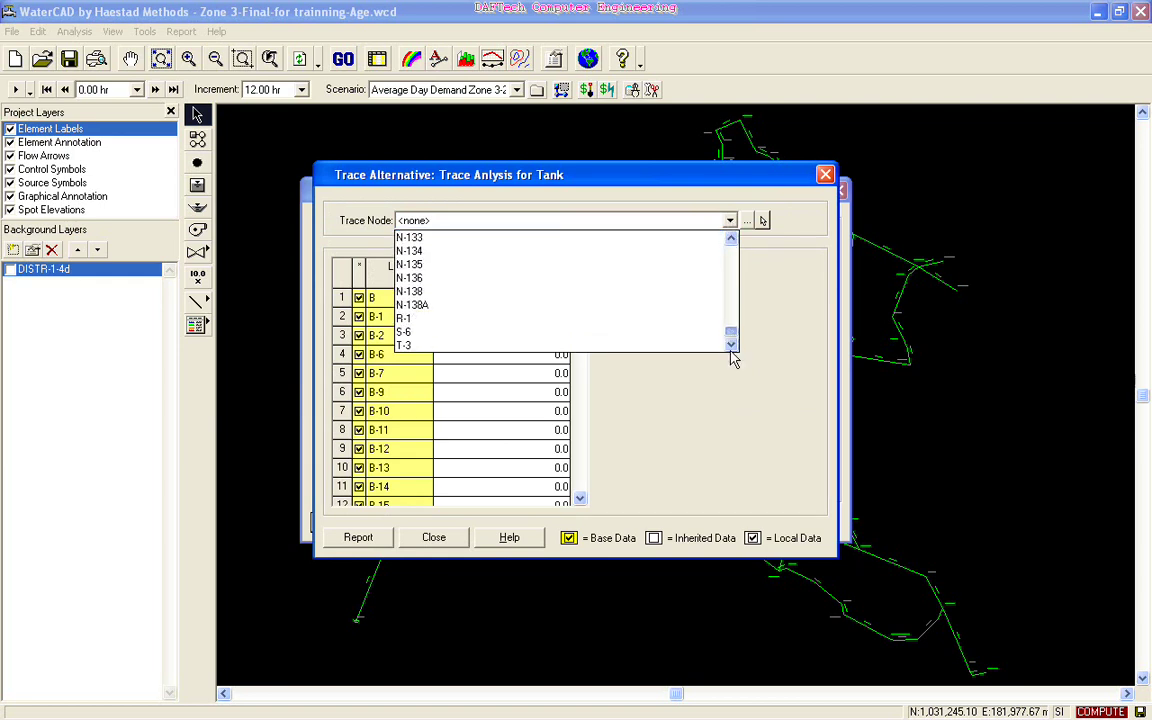
{"action": "left_click", "coordinate": [604, 345]}
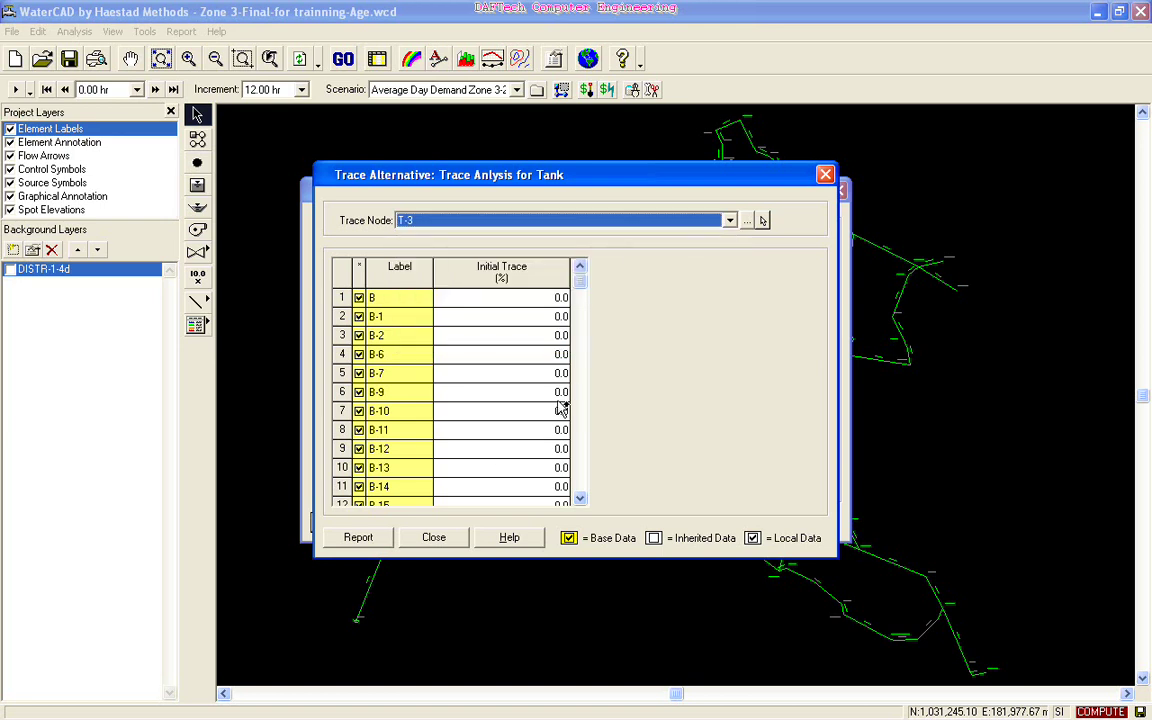
{"action": "left_click", "coordinate": [433, 538]}
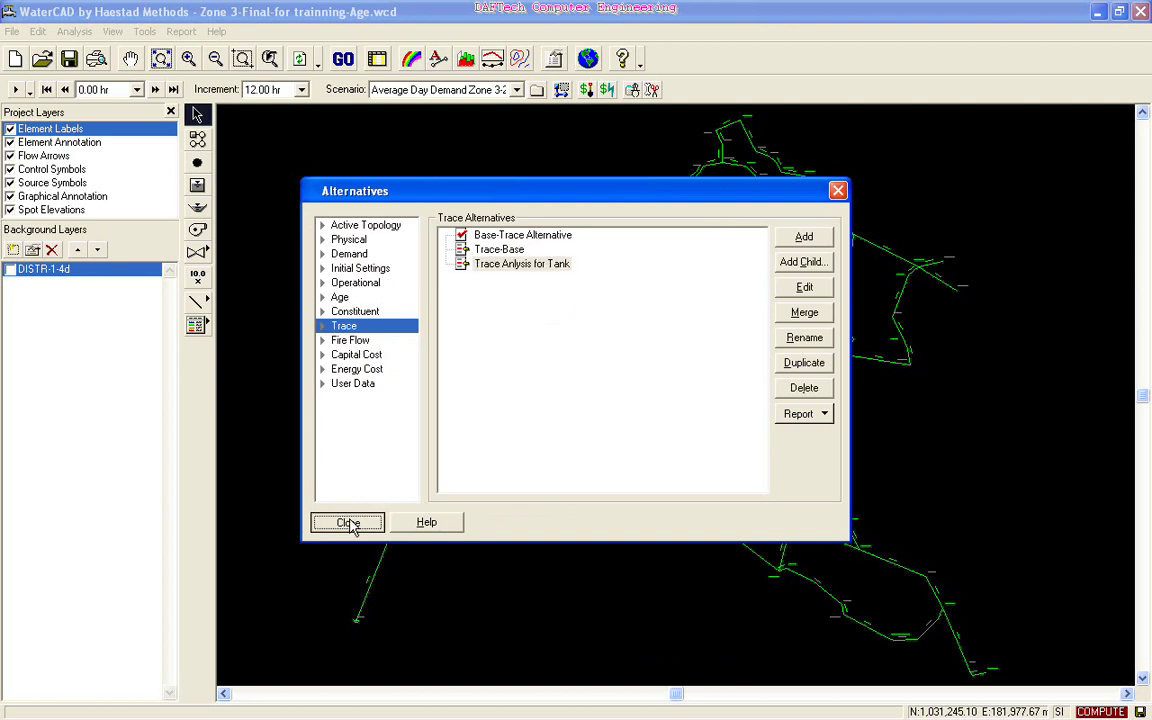
Step: Close the Alternatives manager and open the Scenario Control Center
{"action": "left_click", "coordinate": [347, 522]}
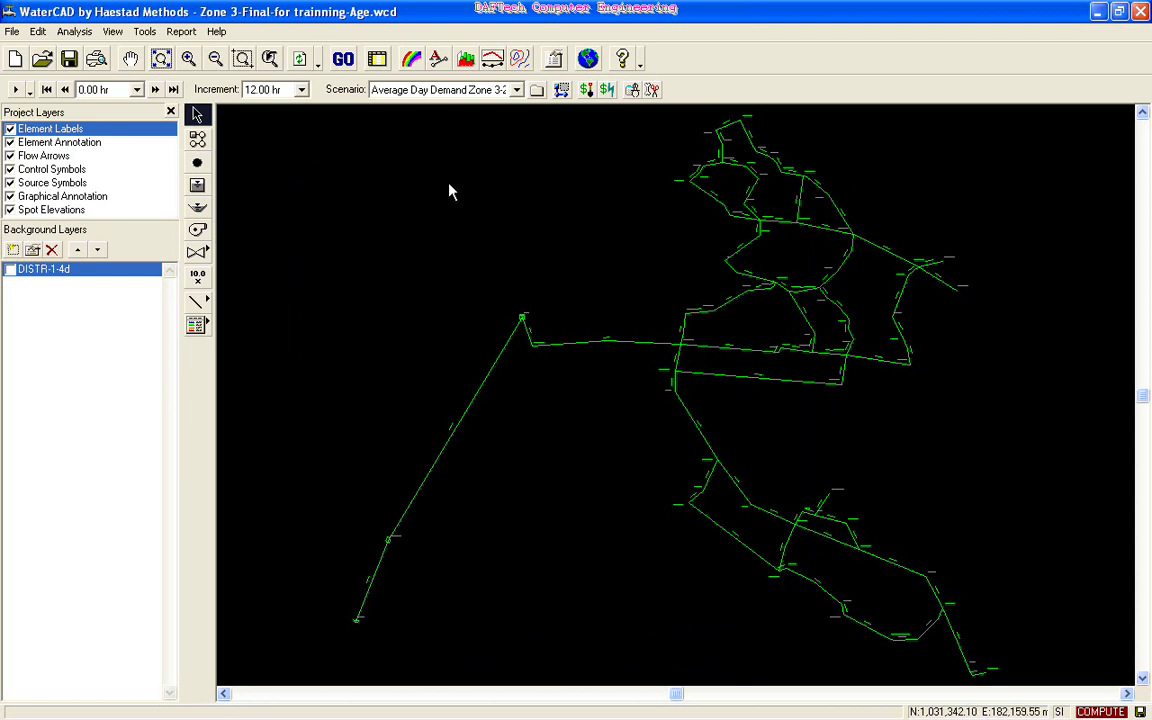
{"action": "left_click", "coordinate": [75, 33]}
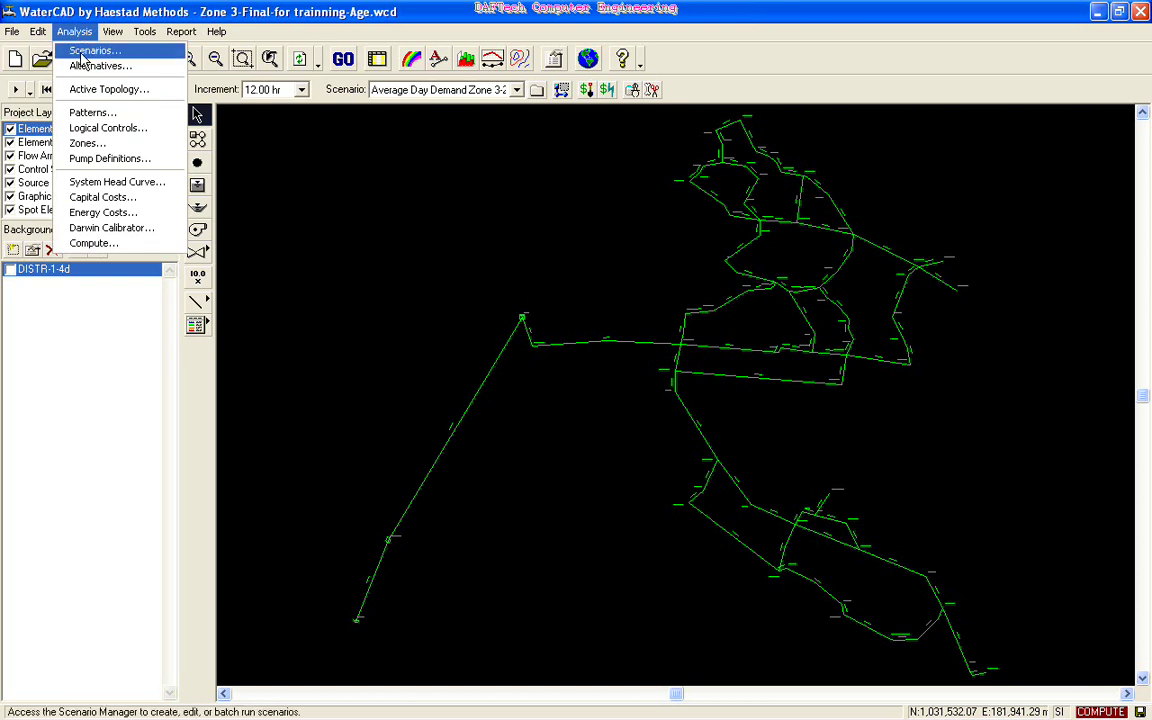
{"action": "left_click", "coordinate": [78, 53]}
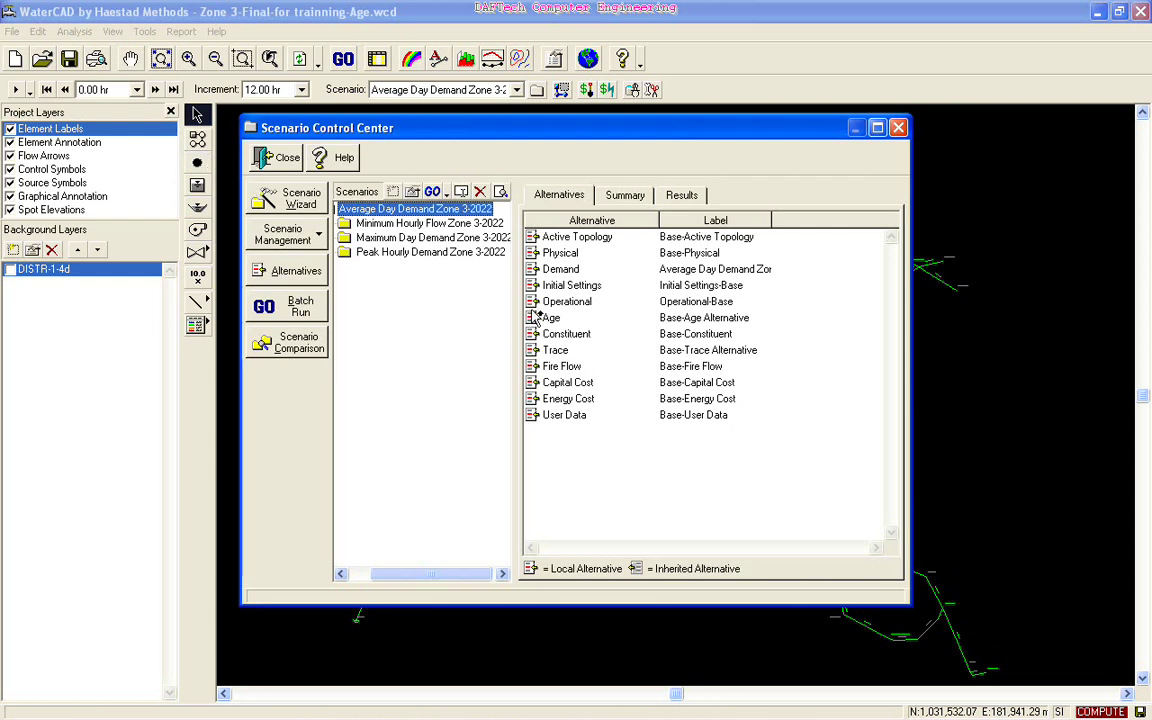
Step: Add a new base scenario and type 'Trace Analysis' as its name
{"action": "left_click", "coordinate": [551, 352]}
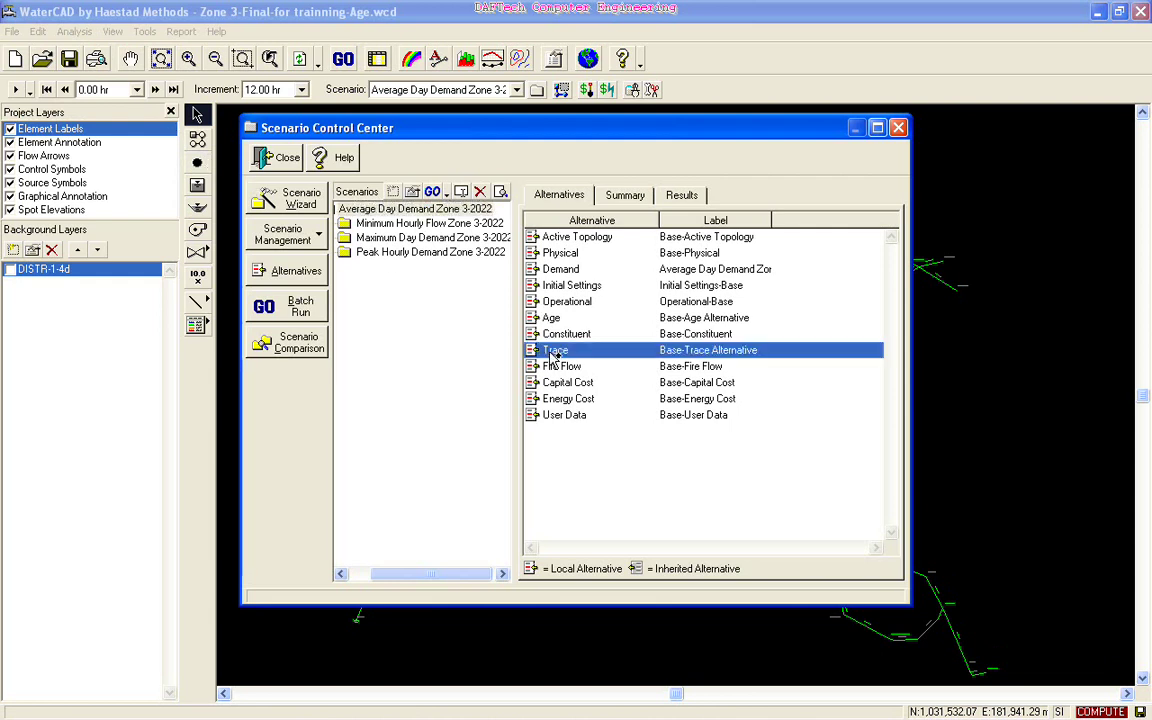
{"action": "left_click", "coordinate": [318, 236]}
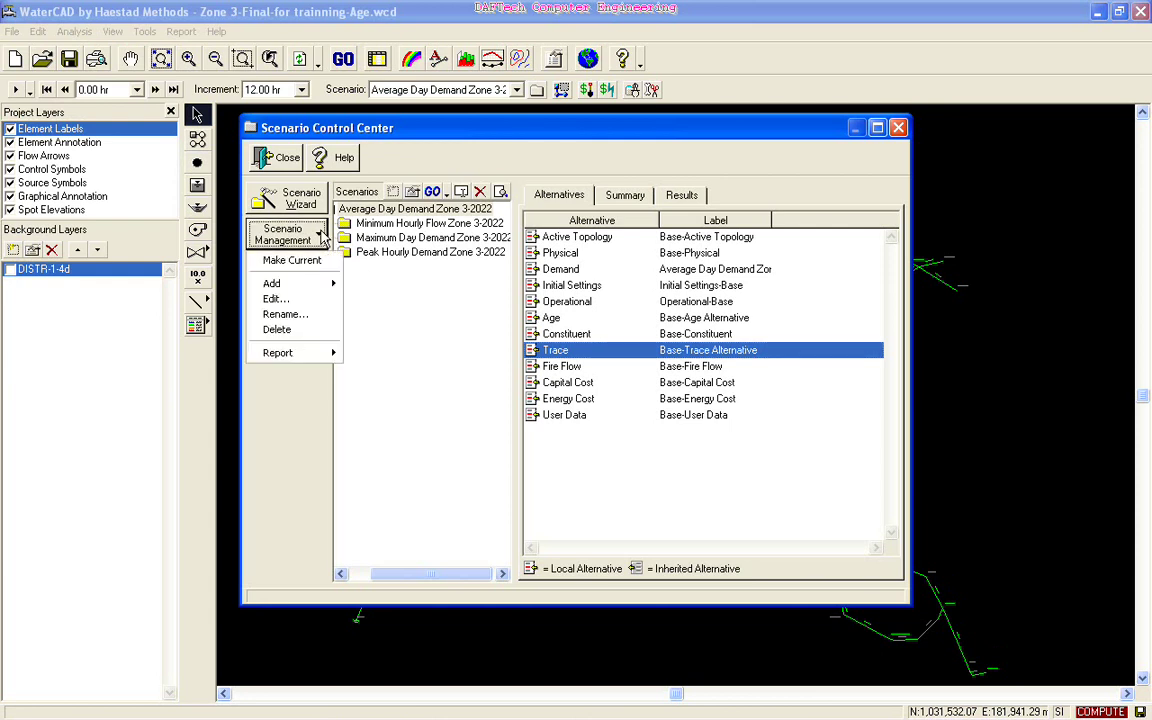
{"action": "mouse_move", "coordinate": [272, 284]}
{"action": "left_click", "coordinate": [396, 287]}
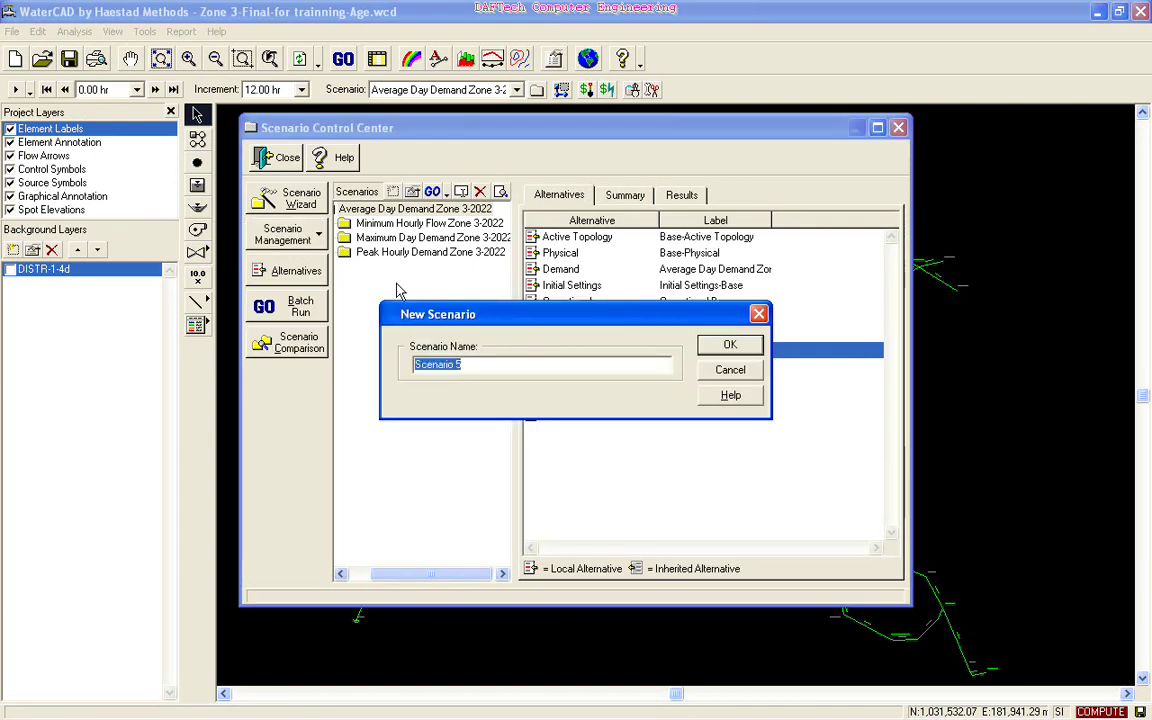
{"action": "type", "text": "Trace"}
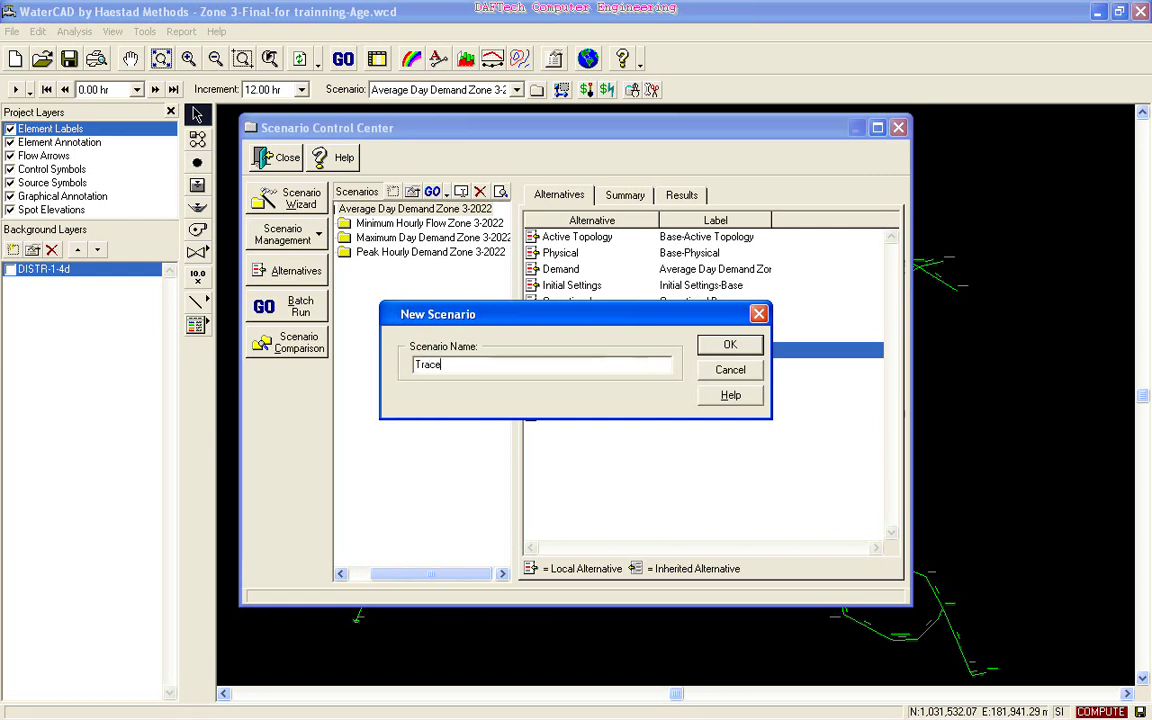
{"action": "type", "text": " Analys"}
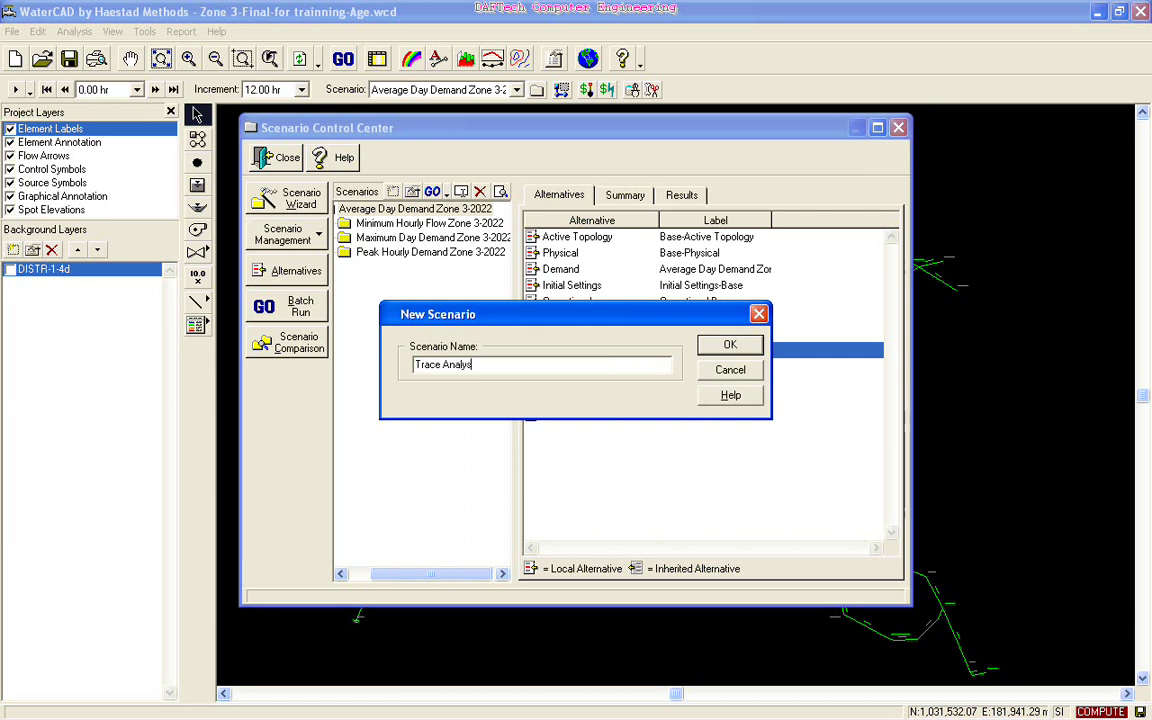
{"action": "type", "text": "is"}
Step: Create the Trace Analysis scenario using the 'Trace Anlysis for Tank' trace alternative
{"action": "left_click", "coordinate": [729, 346]}
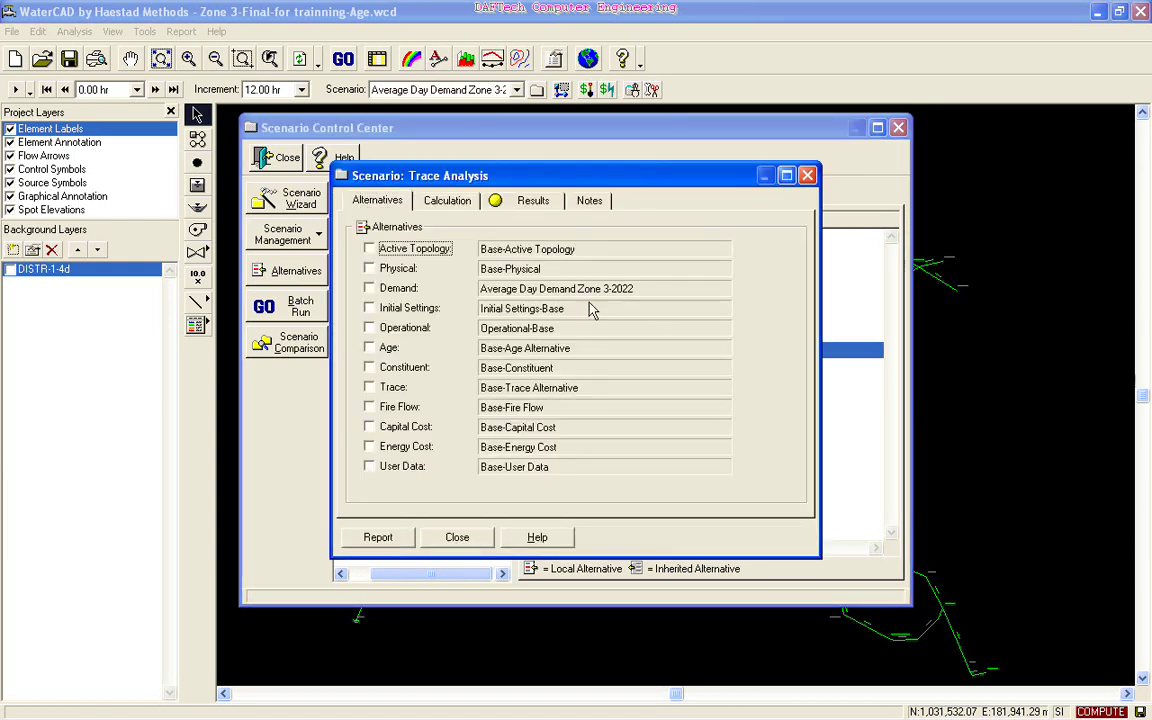
{"action": "left_click", "coordinate": [369, 388]}
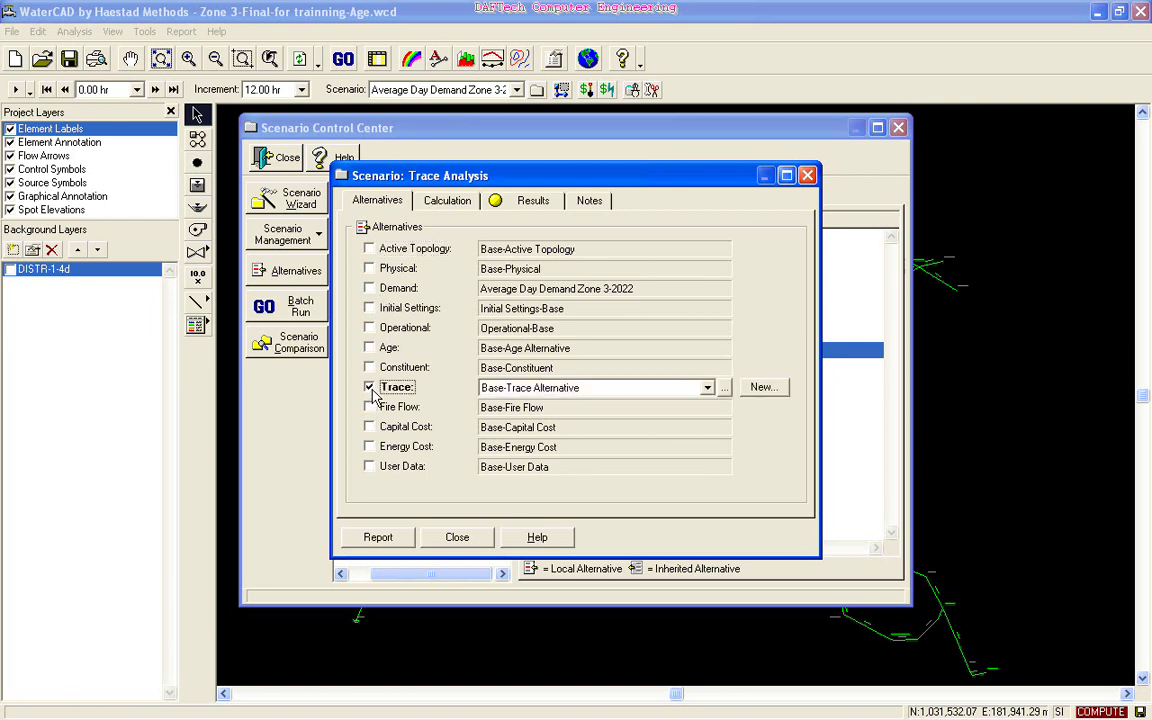
{"action": "left_click", "coordinate": [707, 389]}
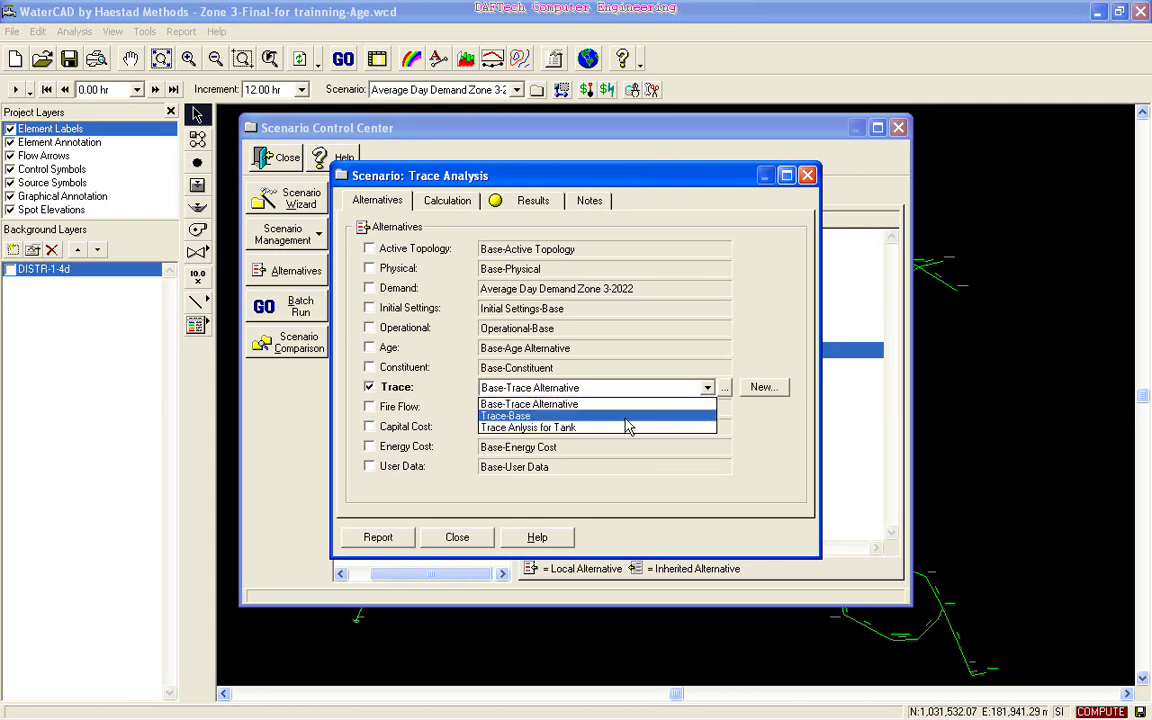
{"action": "left_click", "coordinate": [553, 428]}
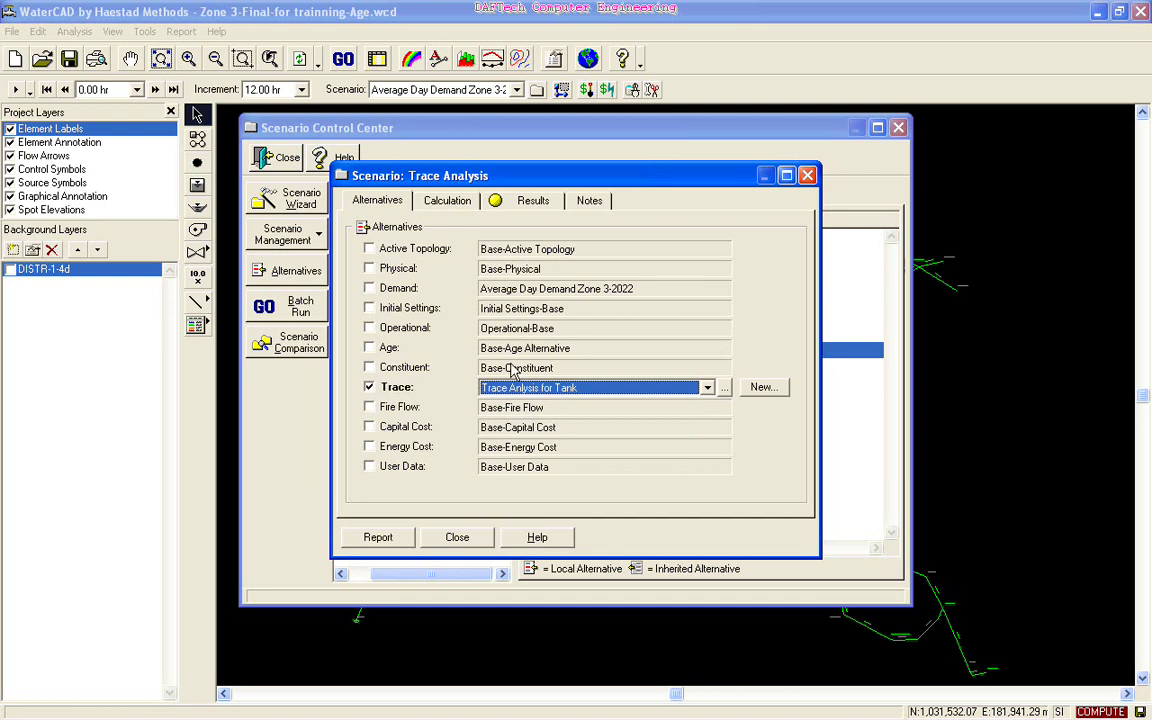
Step: Set the scenario's water-quality calculation to Trace analysis
{"action": "left_click", "coordinate": [457, 203]}
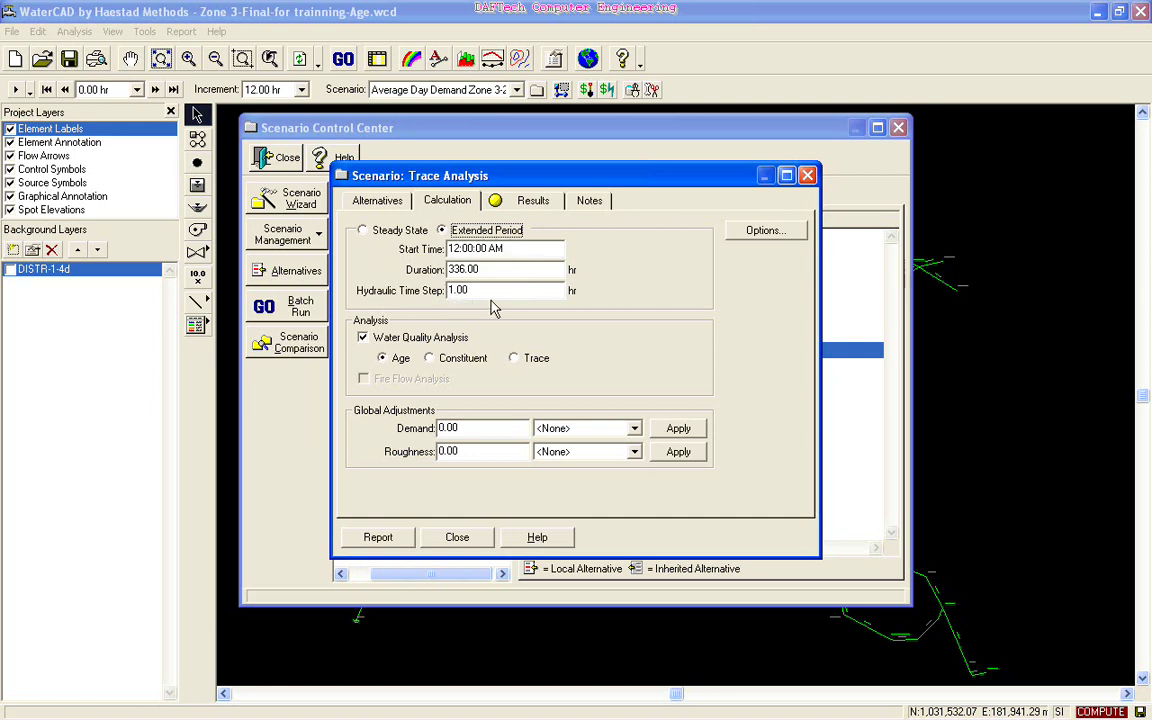
{"action": "left_click", "coordinate": [377, 351]}
{"action": "left_click", "coordinate": [517, 362]}
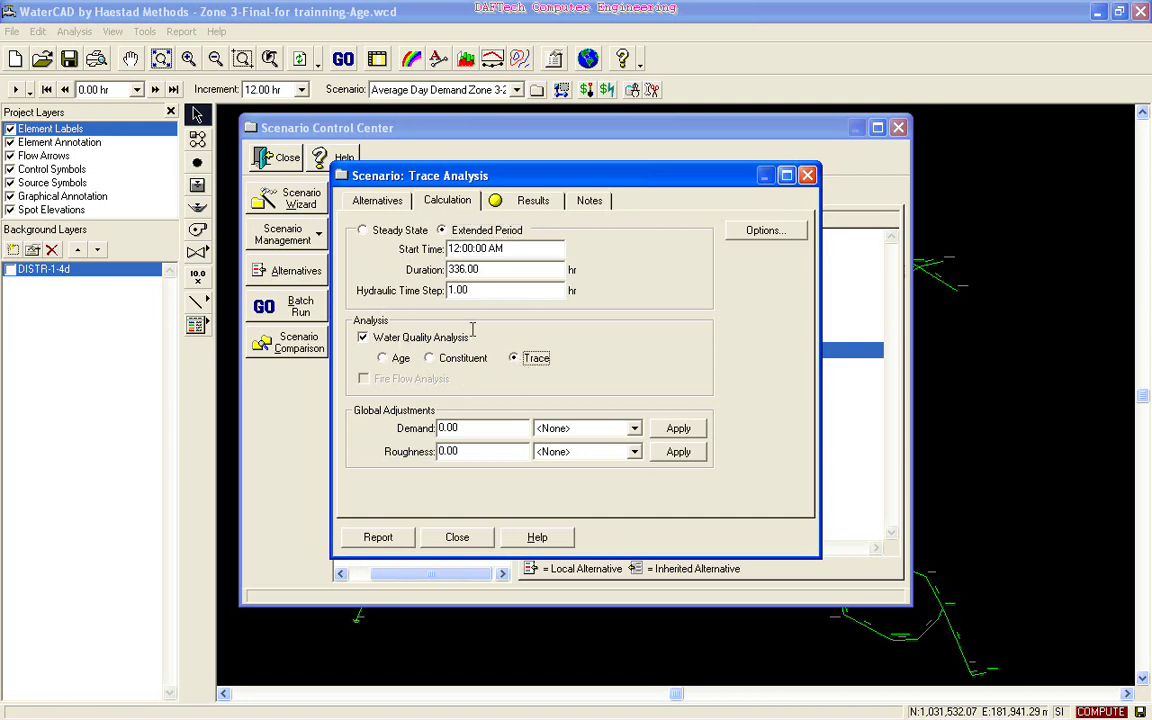
{"action": "left_click", "coordinate": [457, 538]}
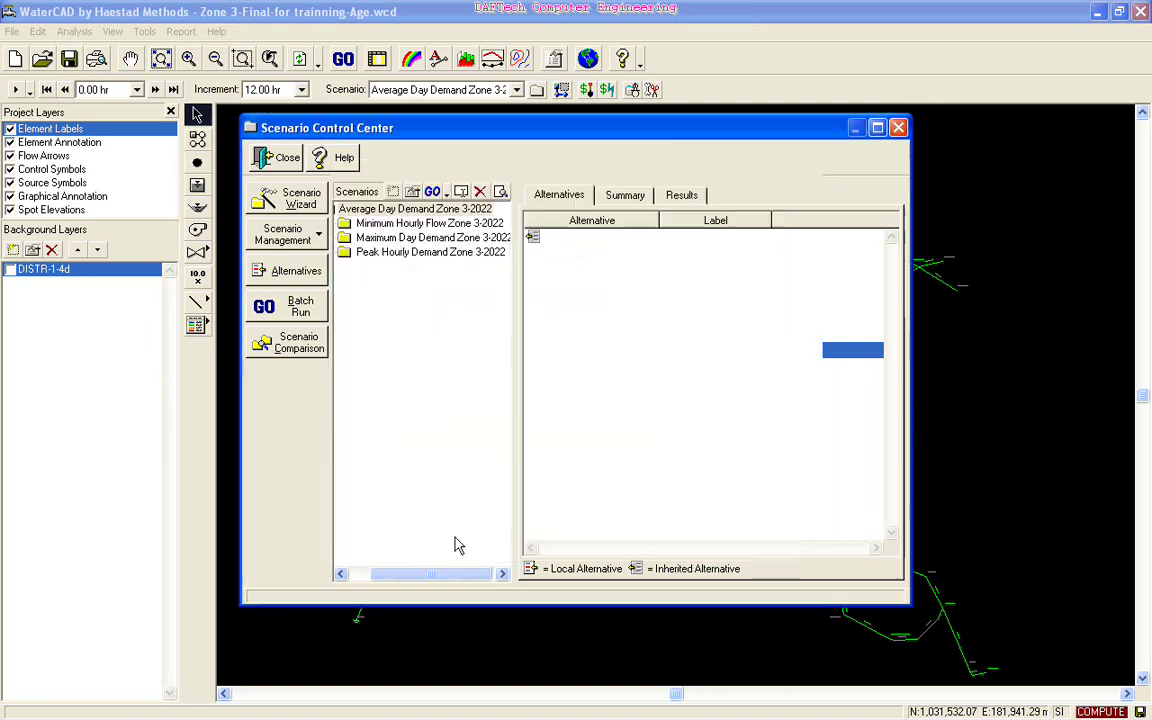
{"action": "left_click", "coordinate": [300, 308]}
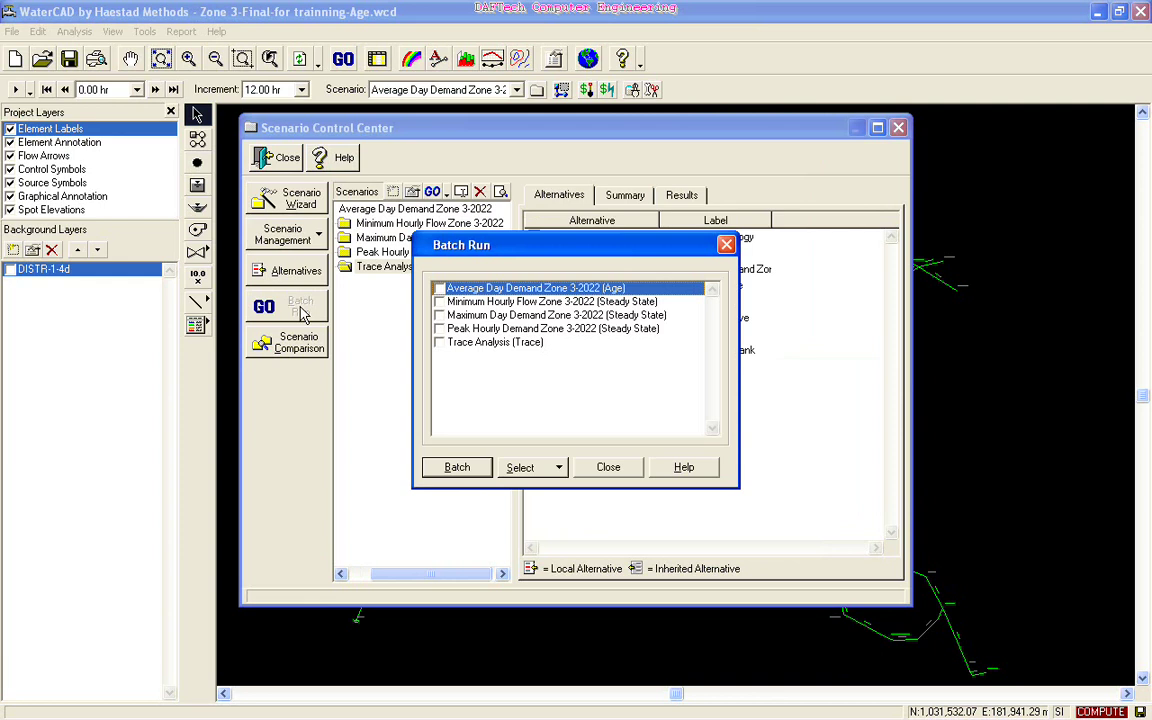
Step: Batch run the Trace Analysis scenario, then close the Scenario Control Center
{"action": "left_click", "coordinate": [439, 343]}
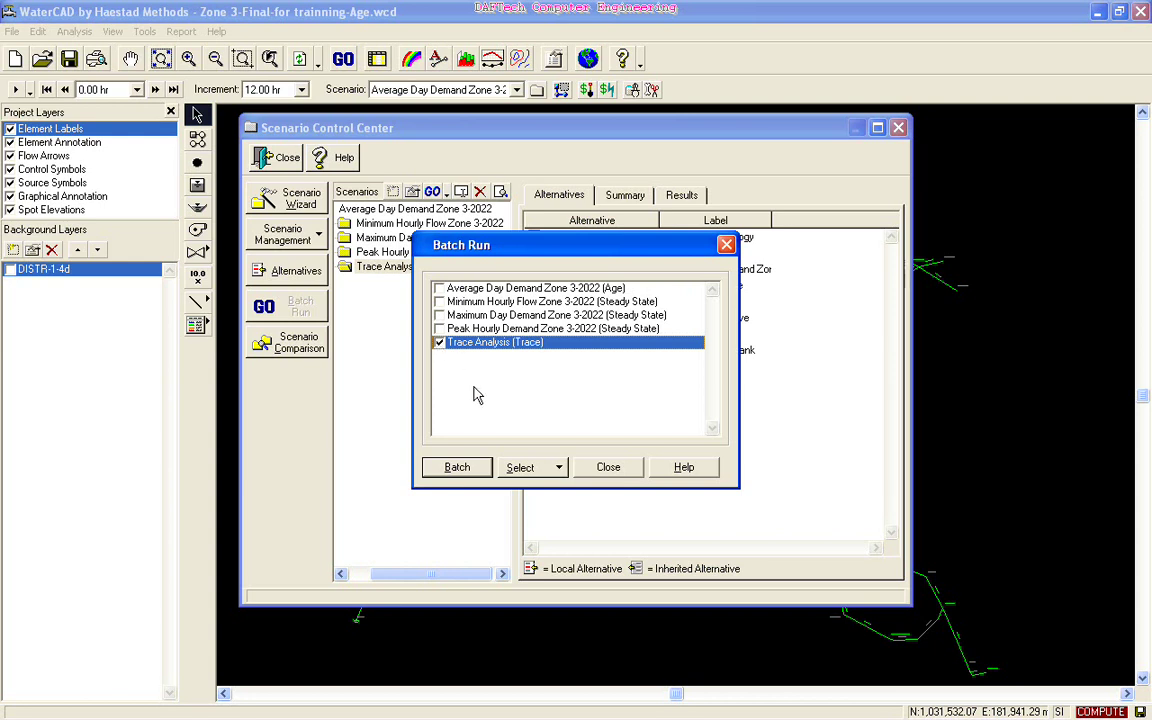
{"action": "left_click", "coordinate": [457, 467]}
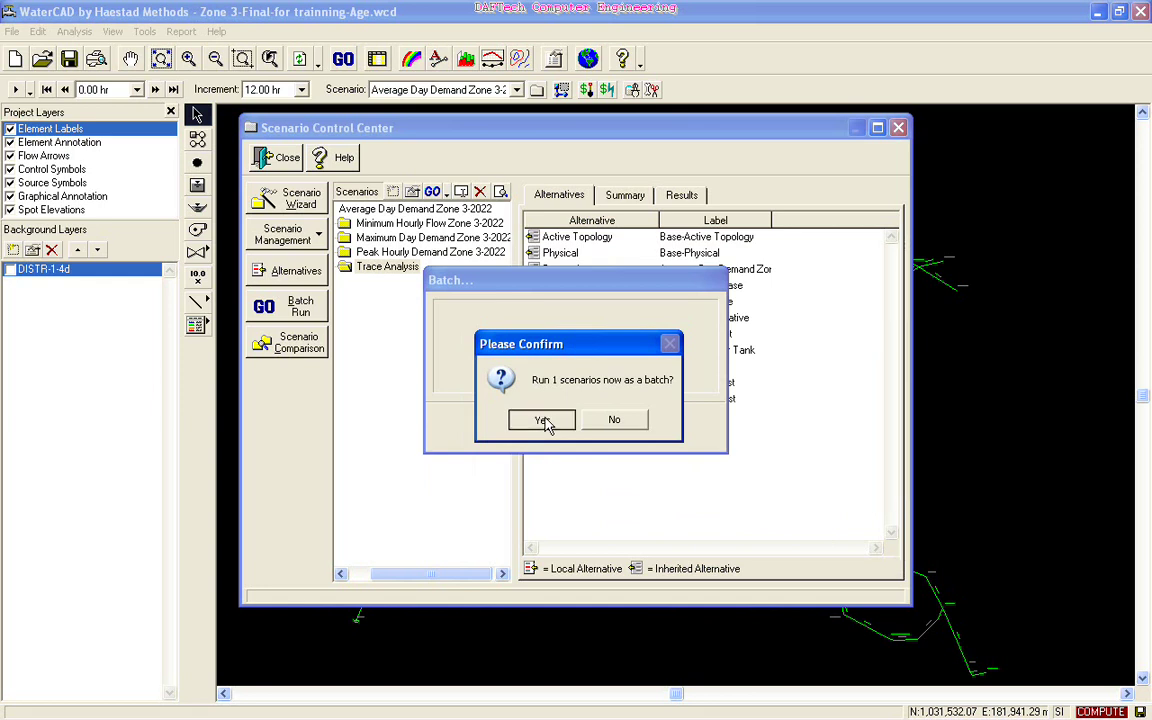
{"action": "left_click", "coordinate": [543, 421]}
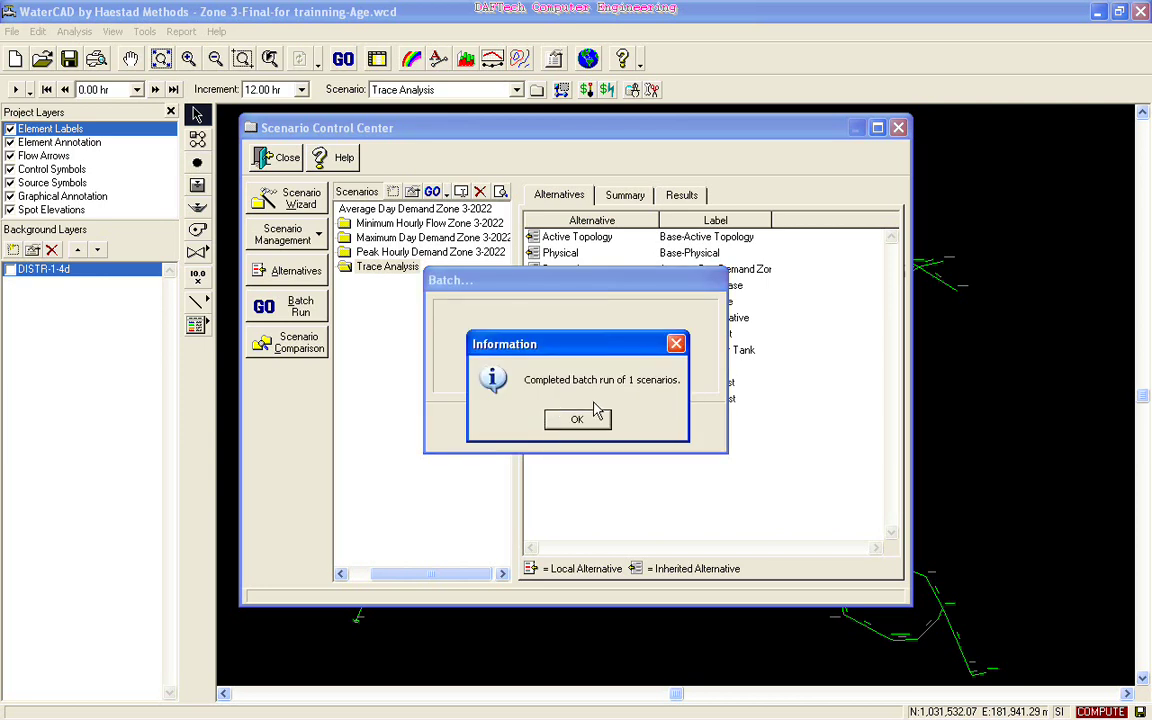
{"action": "left_click", "coordinate": [590, 424]}
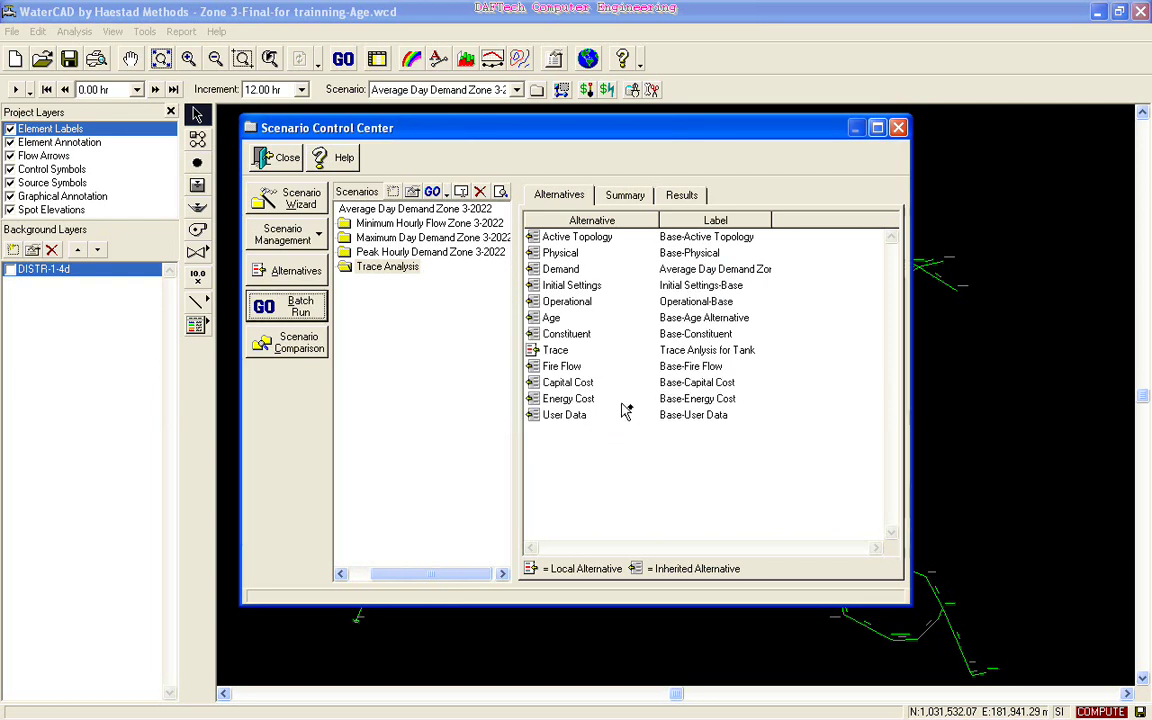
{"action": "left_click", "coordinate": [899, 128]}
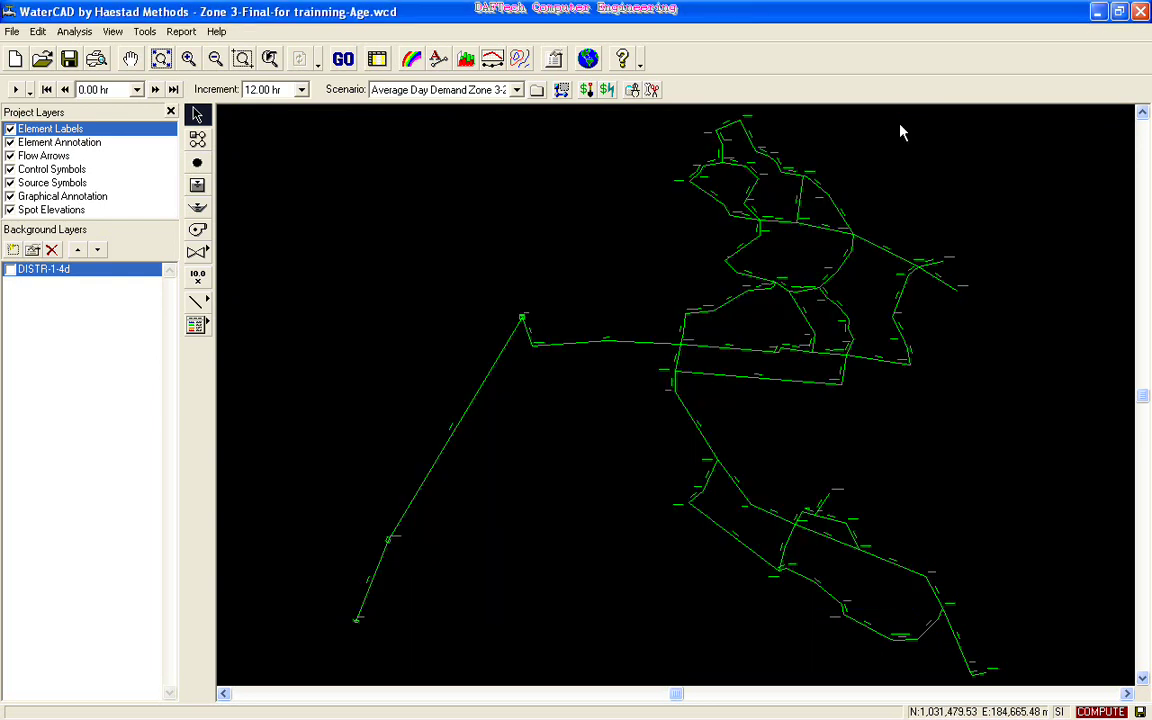
{"action": "left_click", "coordinate": [343, 59]}
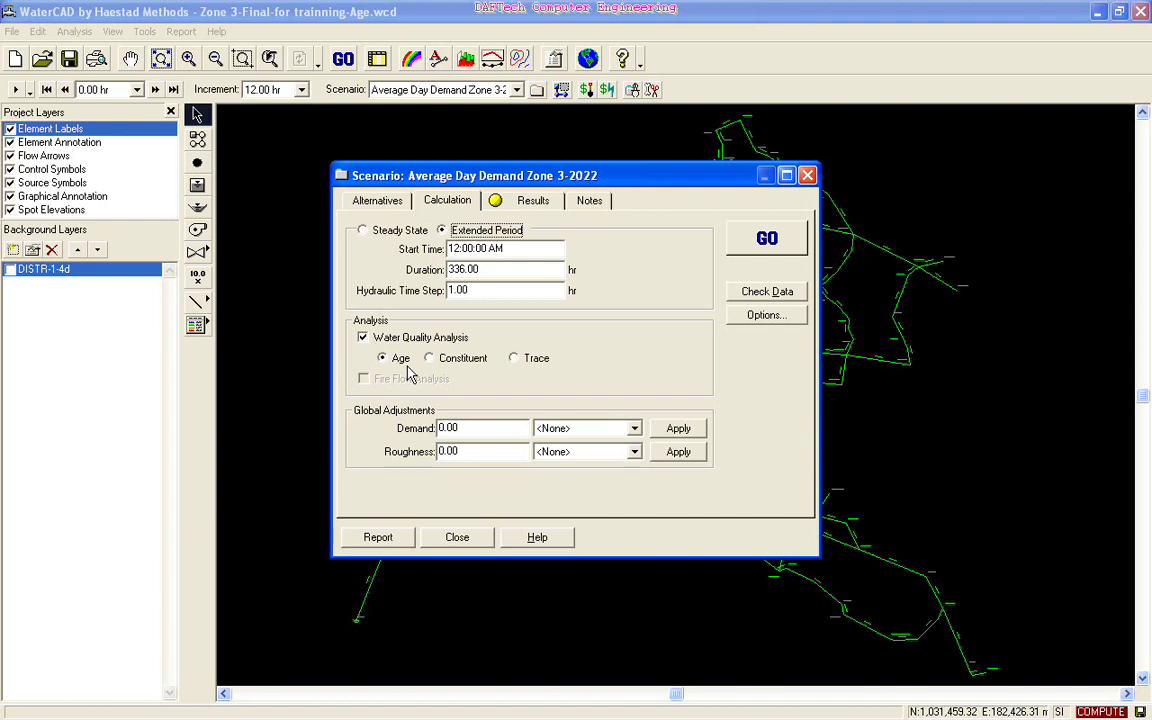
Step: Compute Average Day Demand Zone 3-2022 with Trace water-quality analysis and close the results
{"action": "left_click", "coordinate": [362, 337]}
{"action": "left_click", "coordinate": [515, 360]}
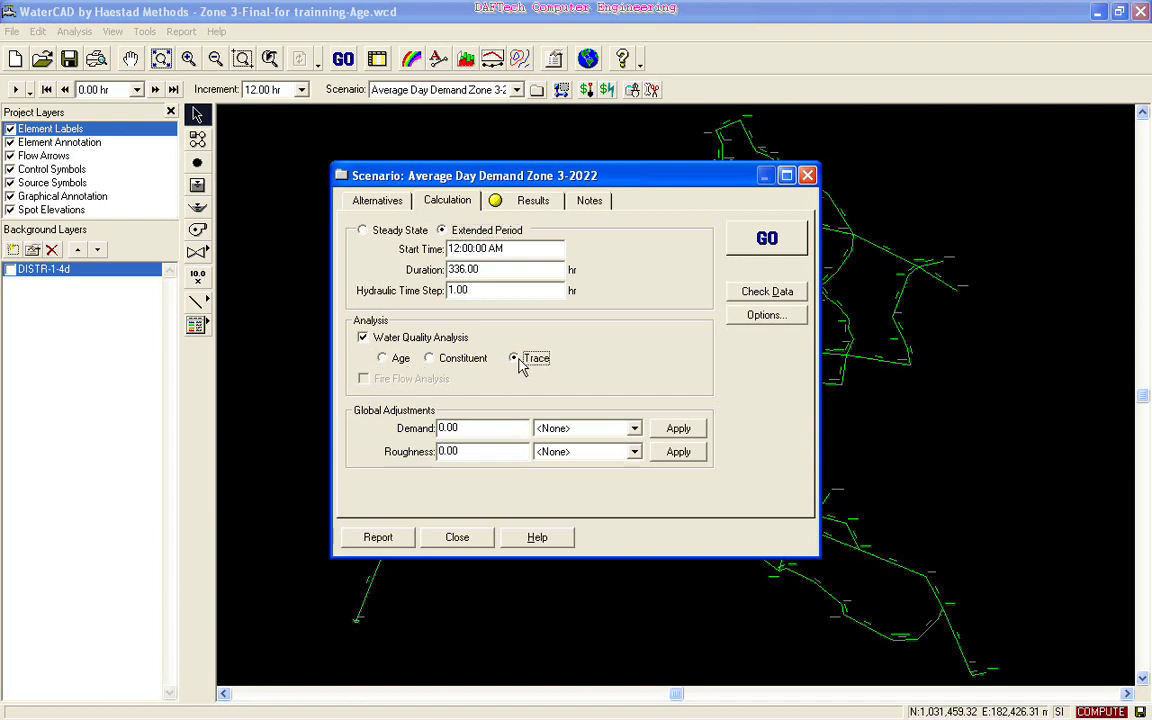
{"action": "left_click", "coordinate": [762, 244]}
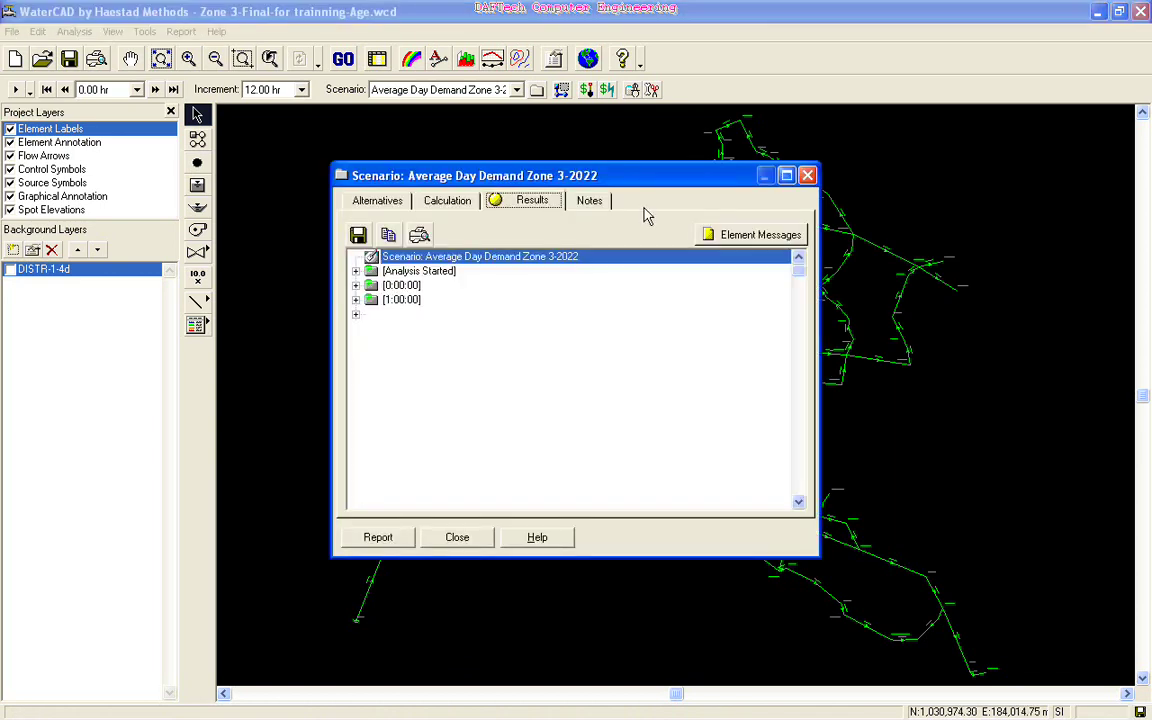
{"action": "left_click", "coordinate": [807, 176]}
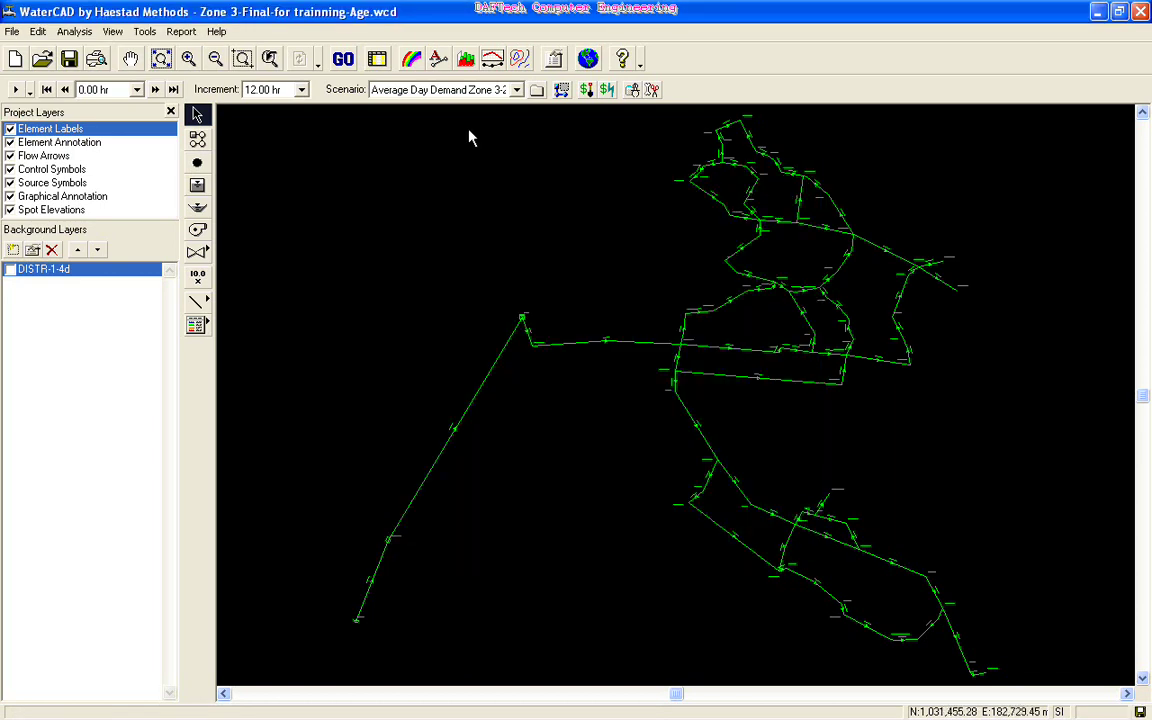
Step: Make Trace Analysis the current scenario and set the time increment to 1.00 hr
{"action": "left_click", "coordinate": [518, 90]}
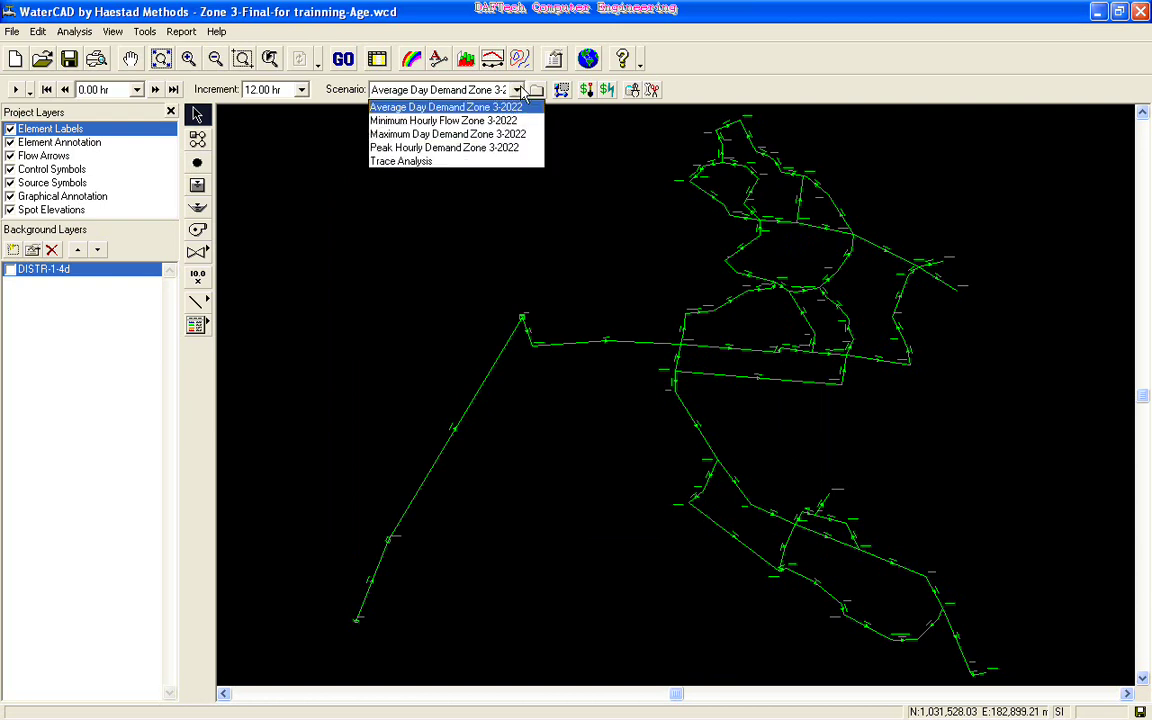
{"action": "left_click", "coordinate": [432, 161]}
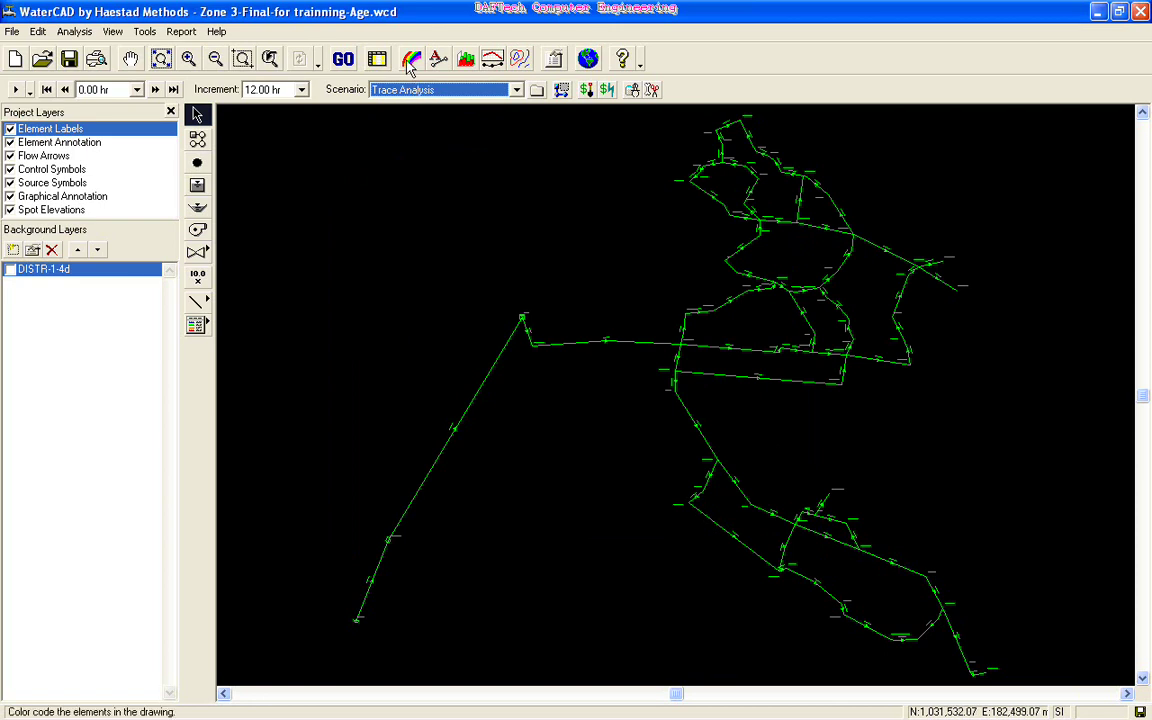
{"action": "left_click", "coordinate": [301, 89]}
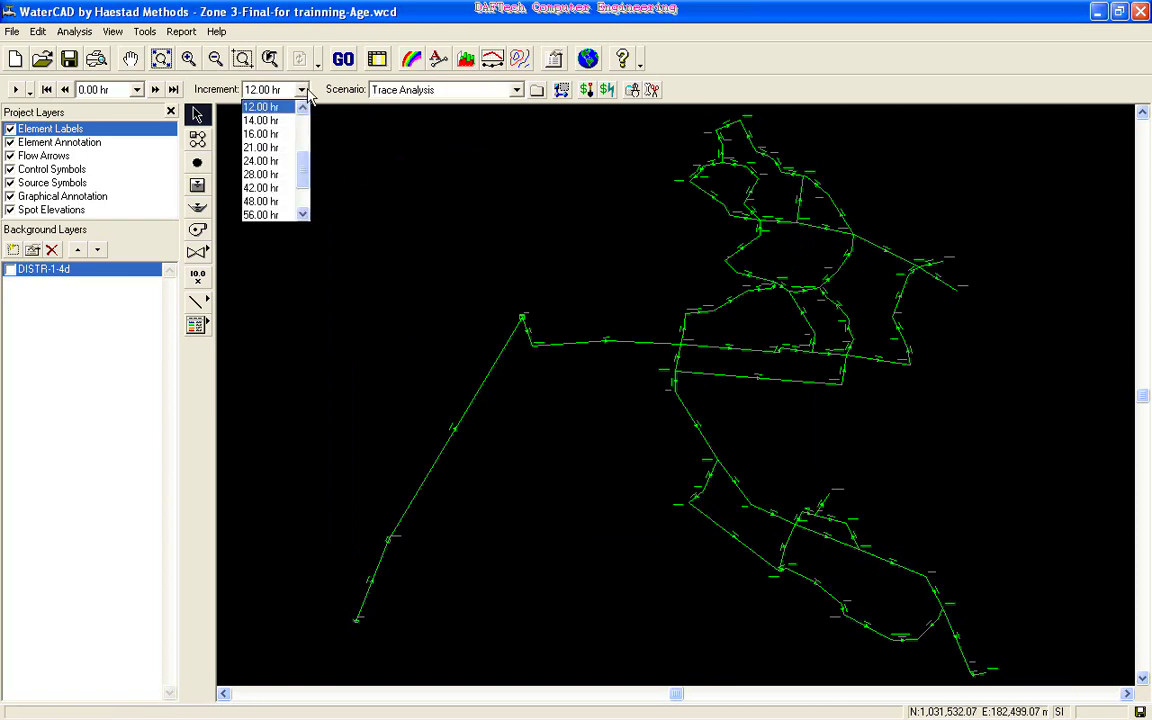
{"action": "scroll", "coordinate": [304, 125], "scroll_direction": "up", "scroll_amount": 1}
{"action": "scroll", "coordinate": [304, 125], "scroll_direction": "up", "scroll_amount": 1}
{"action": "scroll", "coordinate": [304, 125], "scroll_direction": "up", "scroll_amount": 1}
{"action": "left_click", "coordinate": [275, 124]}
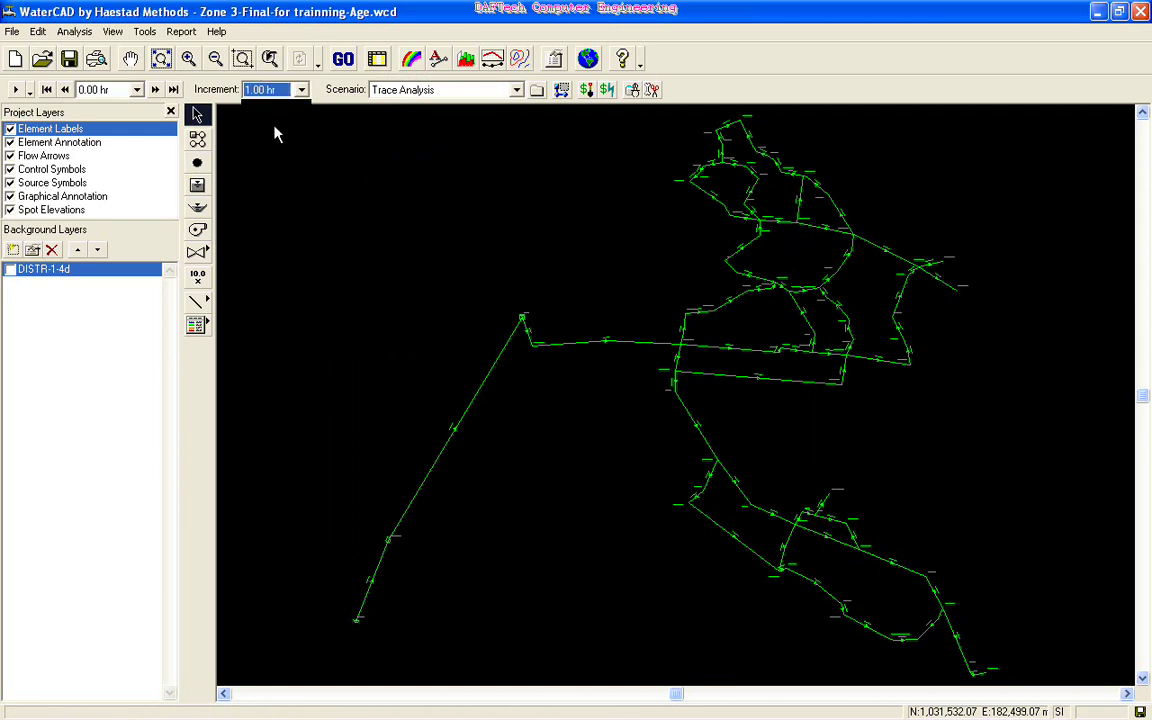
Step: Colour links by the Calculated Trace attribute in the Color Coding dialog
{"action": "left_click", "coordinate": [411, 58]}
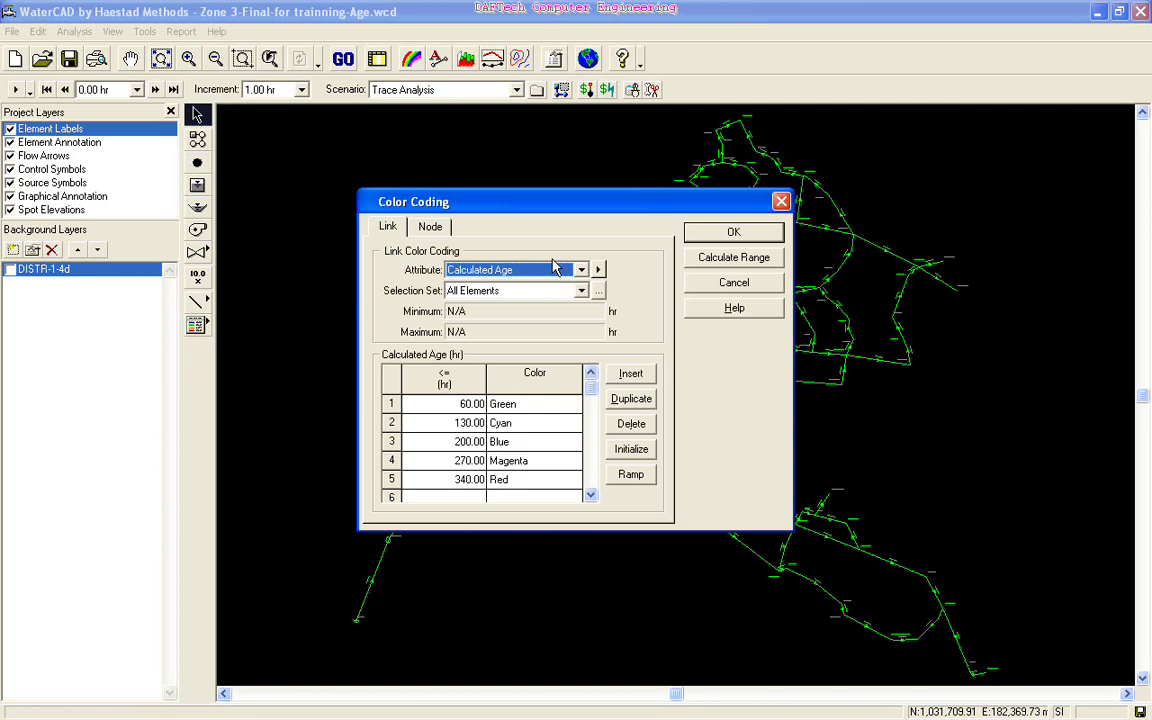
{"action": "left_click", "coordinate": [388, 227]}
{"action": "left_click", "coordinate": [581, 271]}
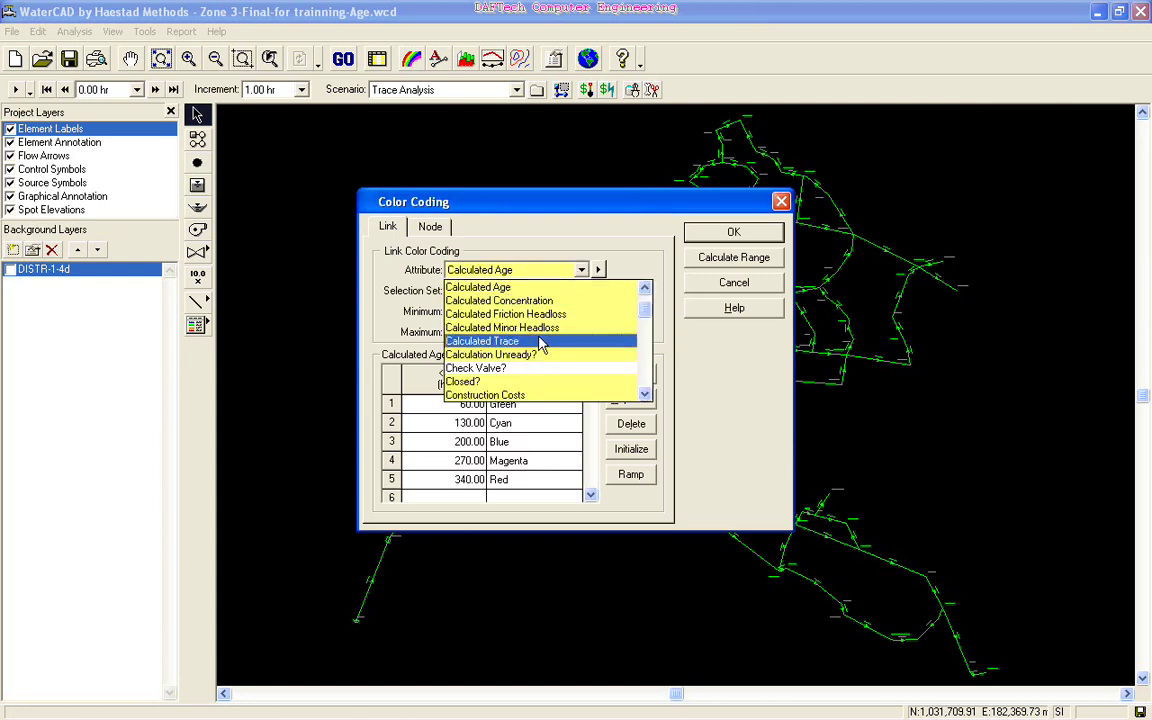
{"action": "left_click", "coordinate": [525, 341]}
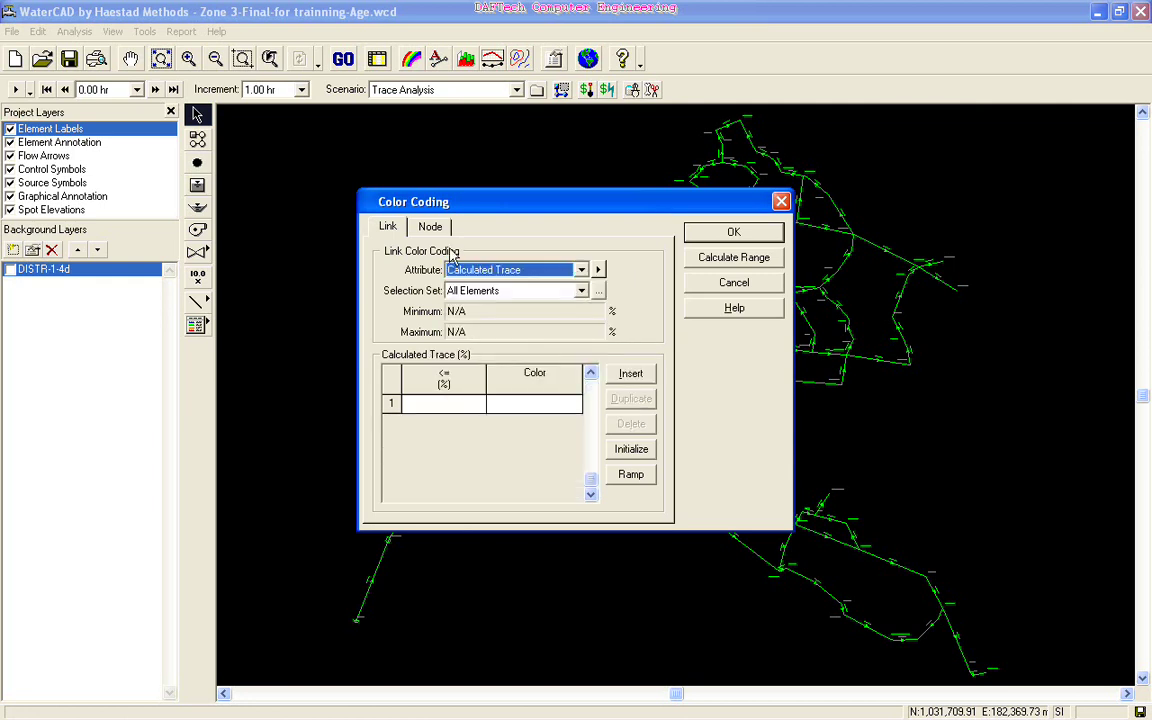
Step: Set the node colour coding attribute to Calculated Trace as well
{"action": "left_click", "coordinate": [581, 271]}
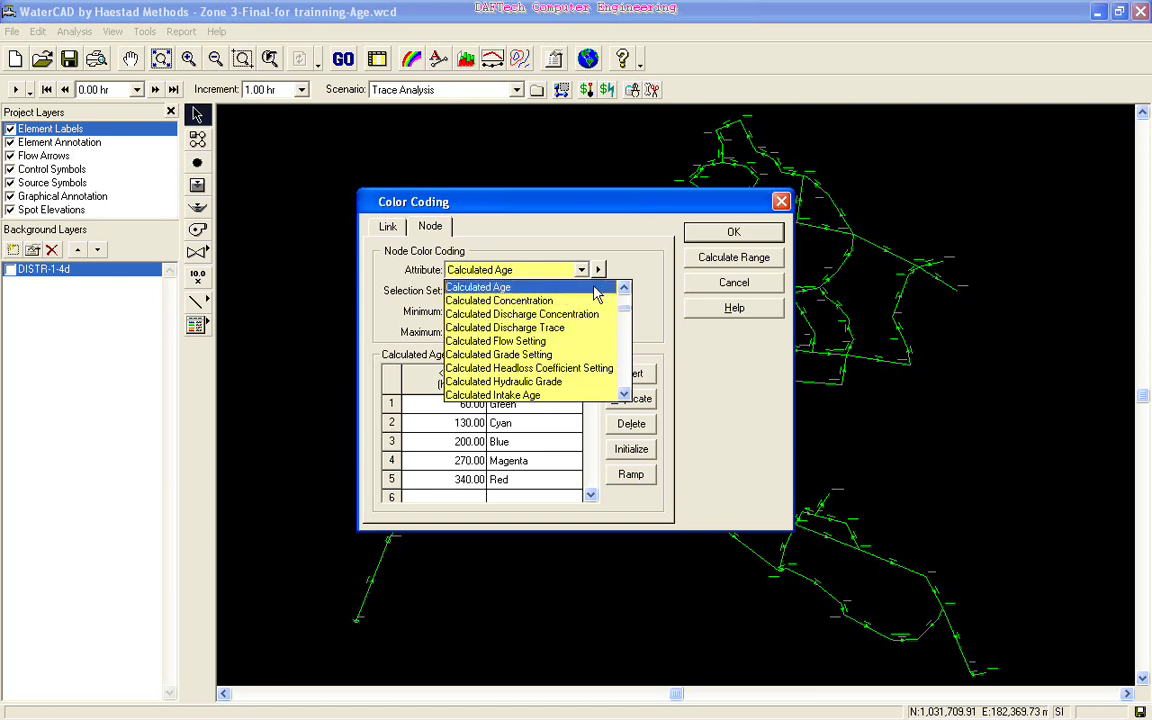
{"action": "left_click", "coordinate": [623, 395]}
{"action": "left_click", "coordinate": [624, 395]}
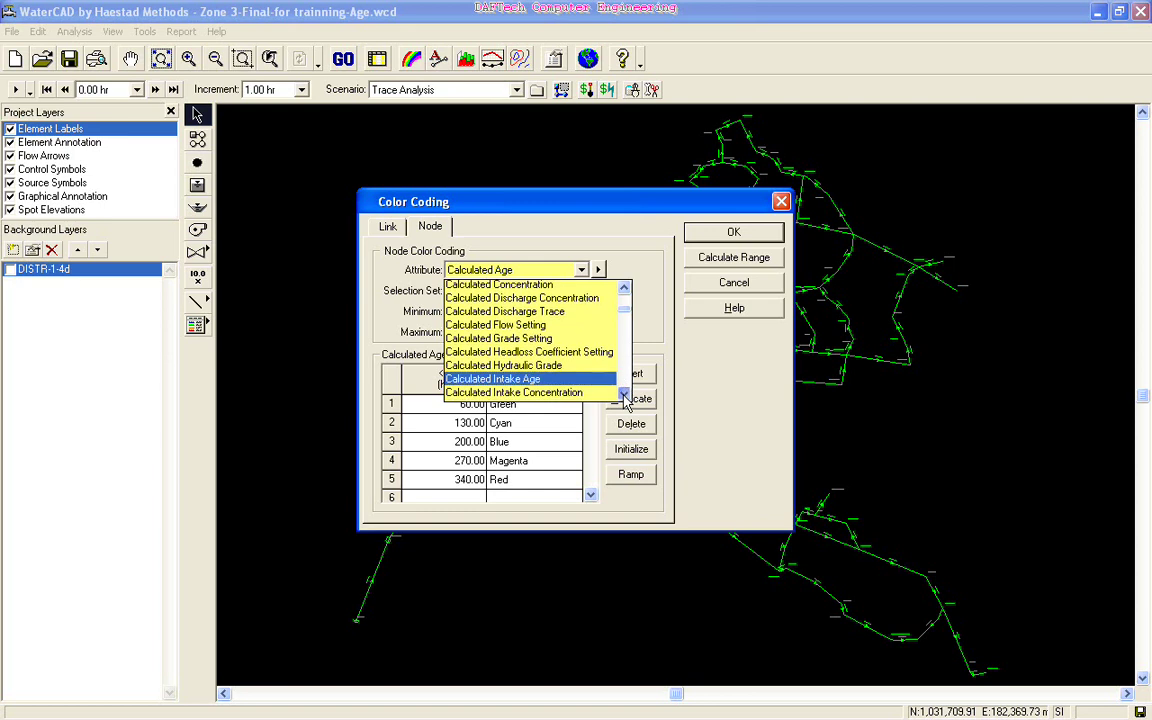
{"action": "scroll", "coordinate": [624, 396], "scroll_direction": "down", "scroll_amount": 1}
{"action": "scroll", "coordinate": [625, 388], "scroll_direction": "down", "scroll_amount": 1}
{"action": "left_click", "coordinate": [624, 395]}
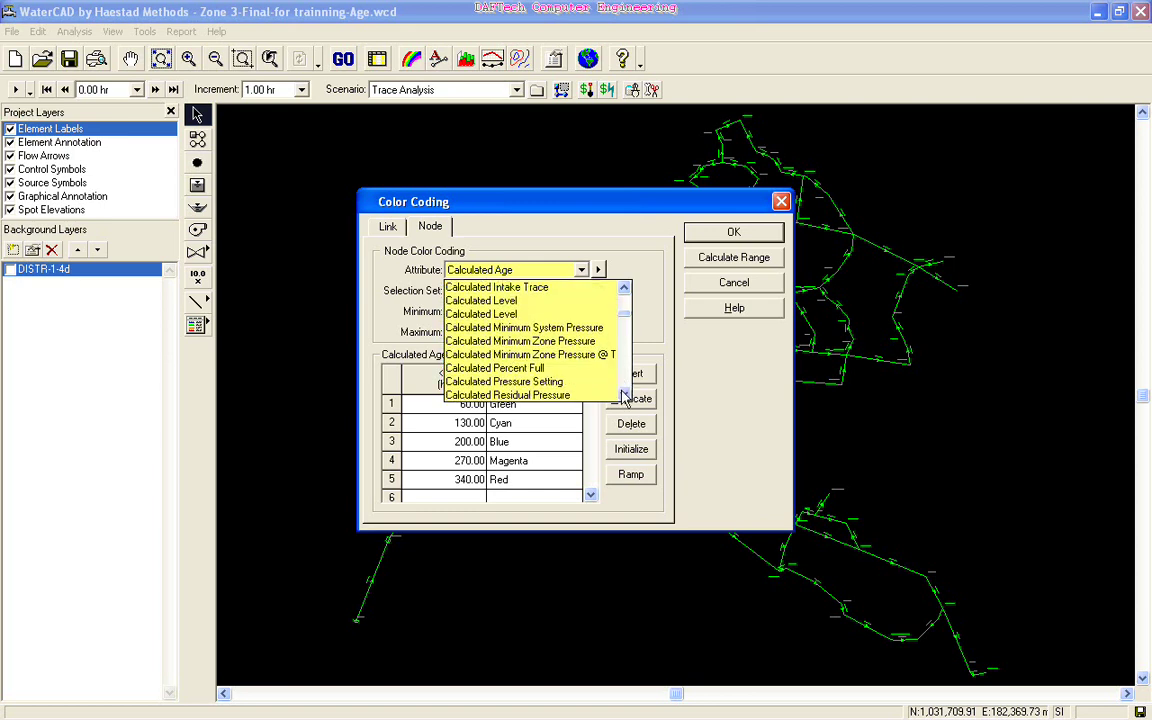
{"action": "scroll", "coordinate": [622, 388], "scroll_direction": "down", "scroll_amount": 2}
{"action": "scroll", "coordinate": [615, 375], "scroll_direction": "down", "scroll_amount": 1}
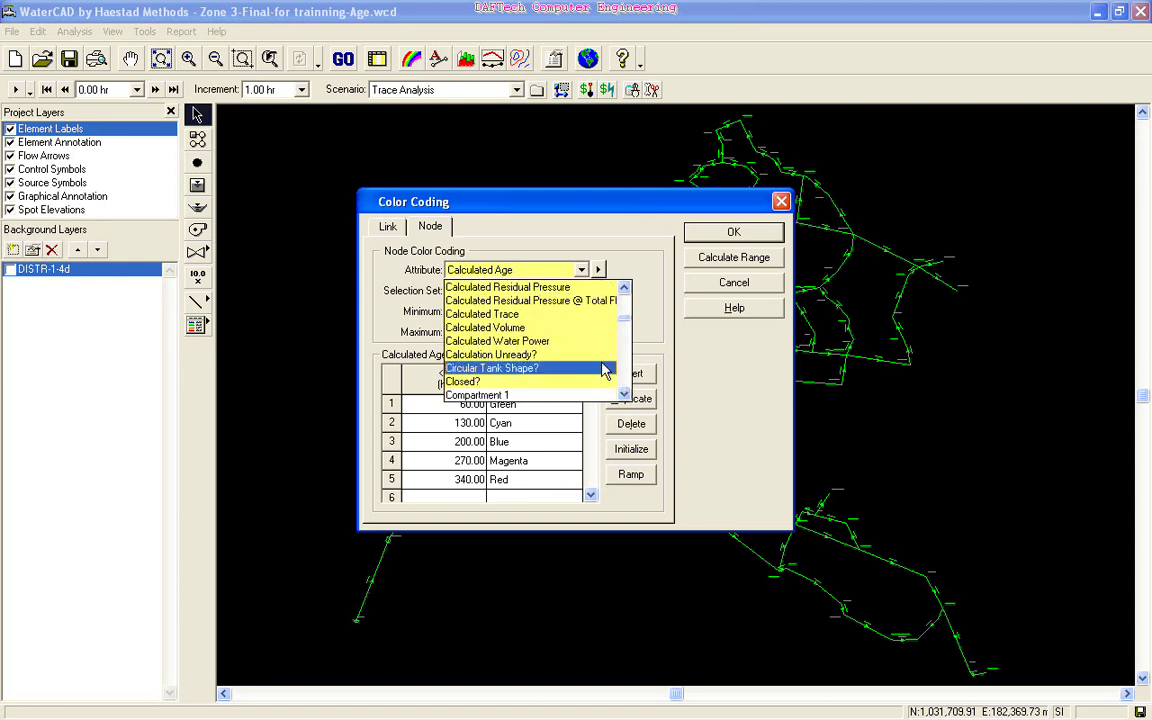
{"action": "left_click", "coordinate": [546, 318]}
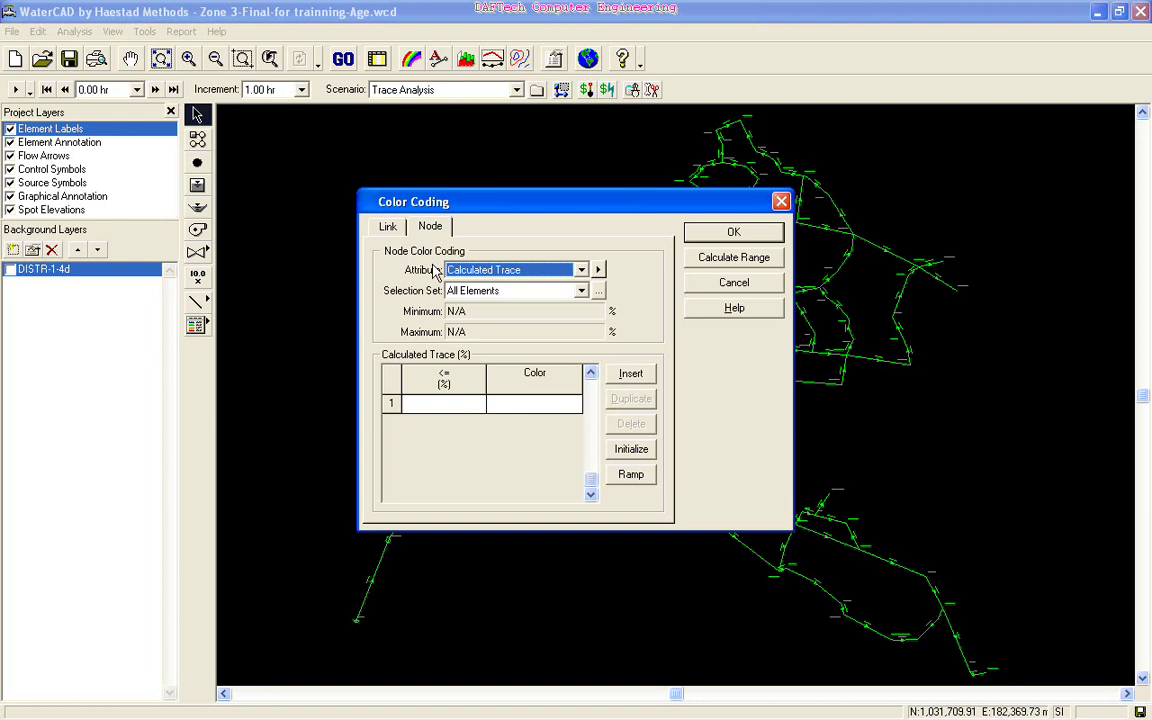
{"action": "left_click", "coordinate": [394, 229]}
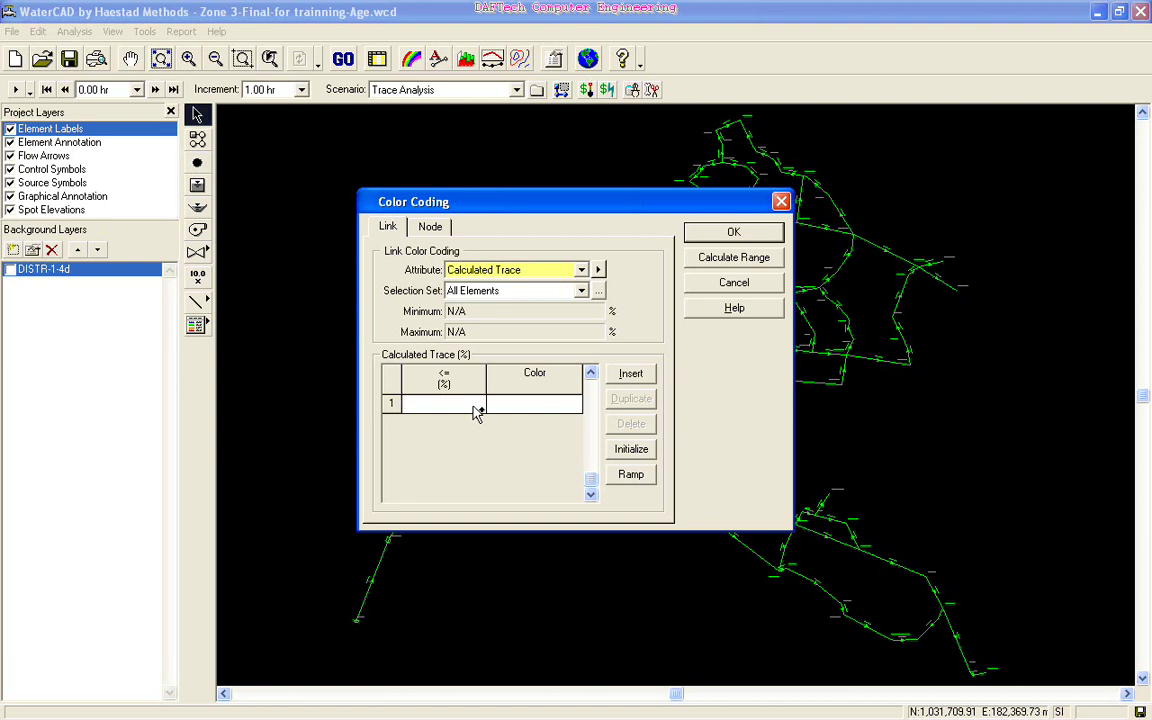
Step: Initialize trace bands 5 Green, 30 Cyan, 55 Blue, 80 Magenta, 105 Red and apply them
{"action": "left_click", "coordinate": [631, 454]}
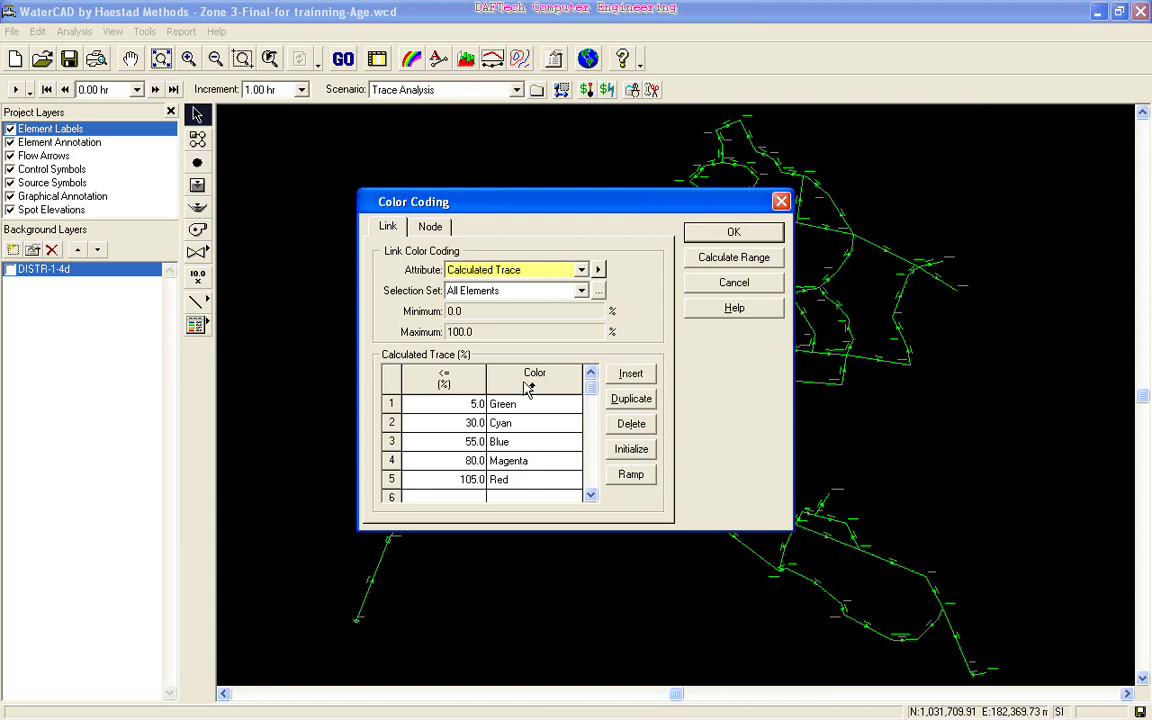
{"action": "left_click", "coordinate": [428, 229]}
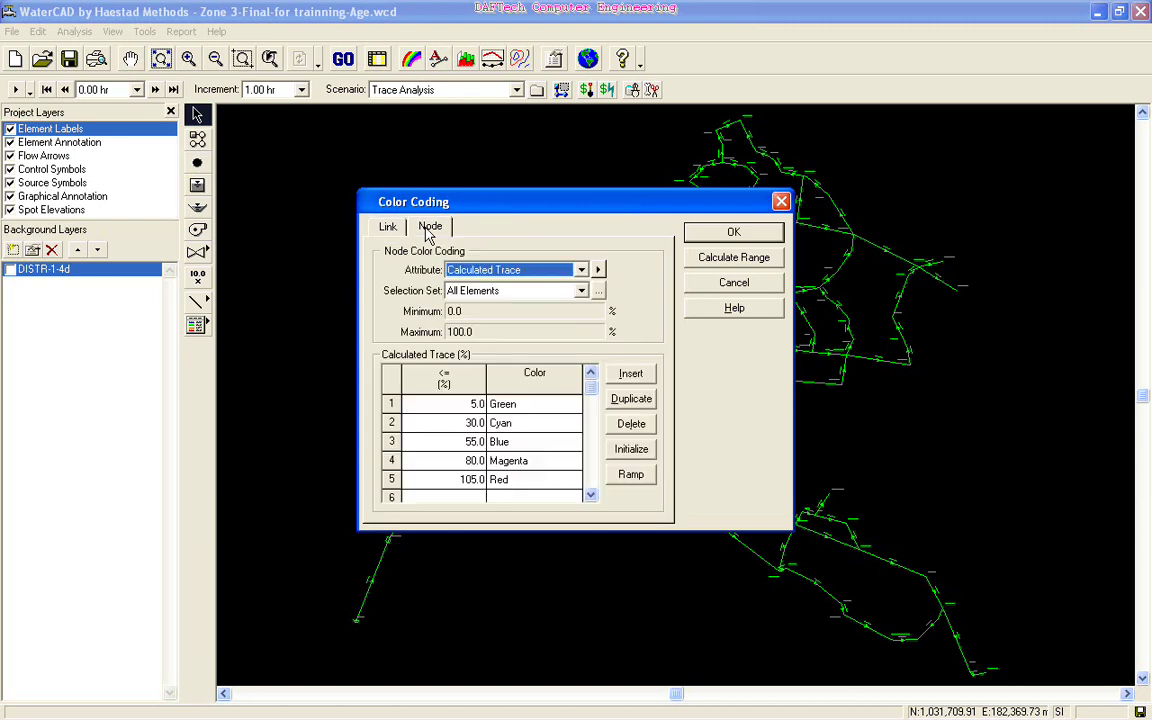
{"action": "left_click", "coordinate": [388, 229]}
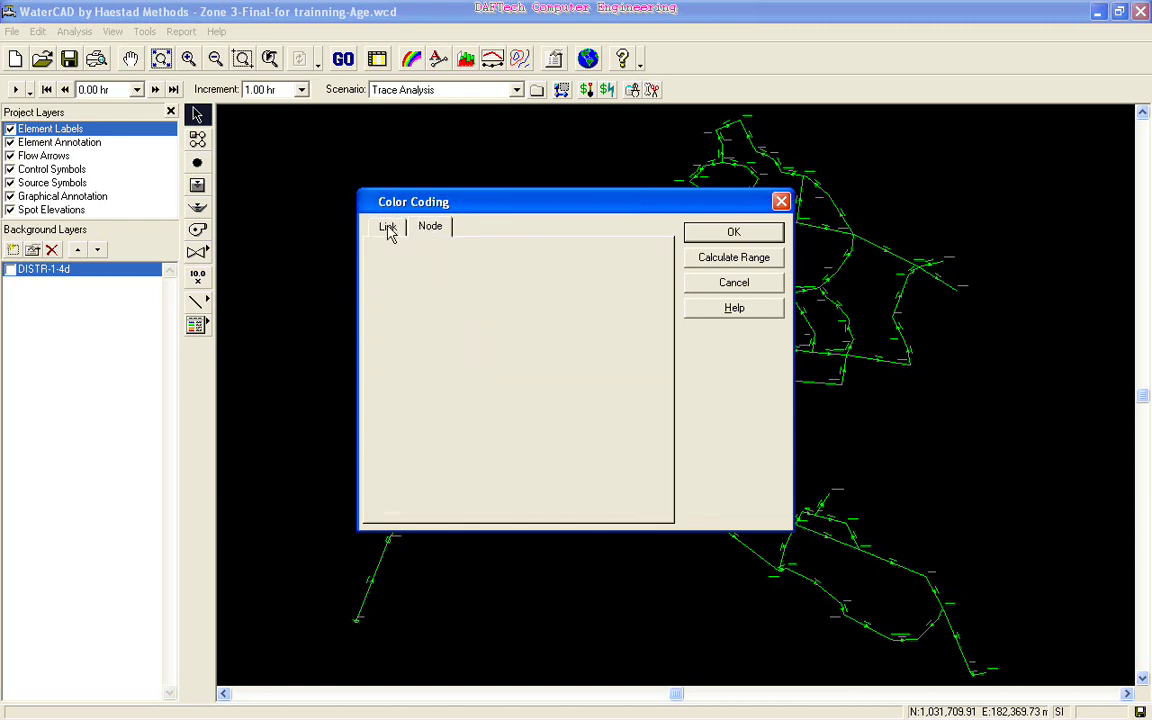
{"action": "left_click", "coordinate": [731, 232]}
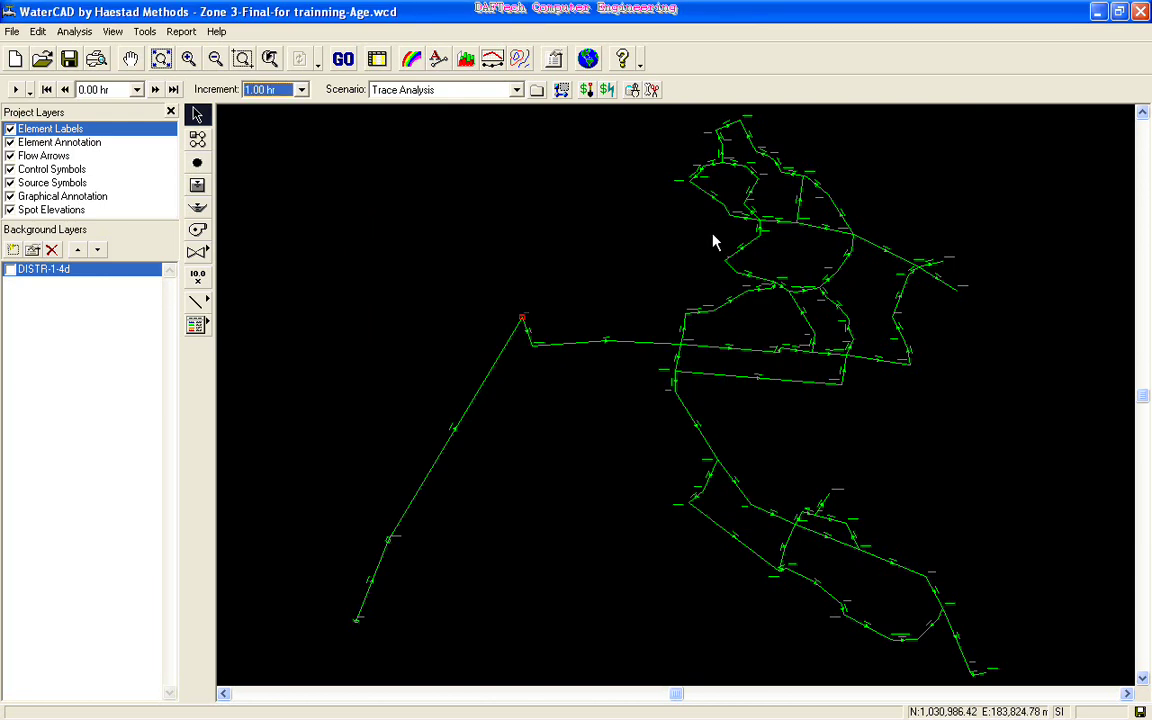
Step: Step the trace results forward to 2.00 hr, jump to the final 336 hr, then return to the start
{"action": "left_click", "coordinate": [158, 92]}
{"action": "left_click", "coordinate": [155, 89]}
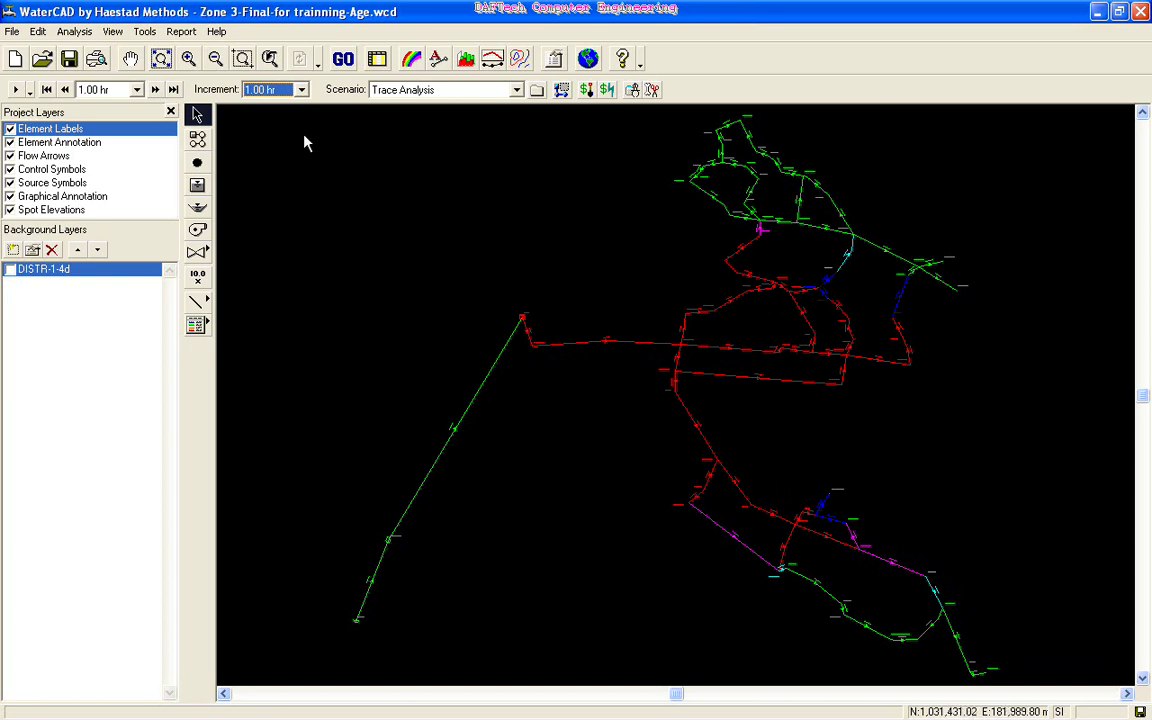
{"action": "left_click", "coordinate": [155, 89]}
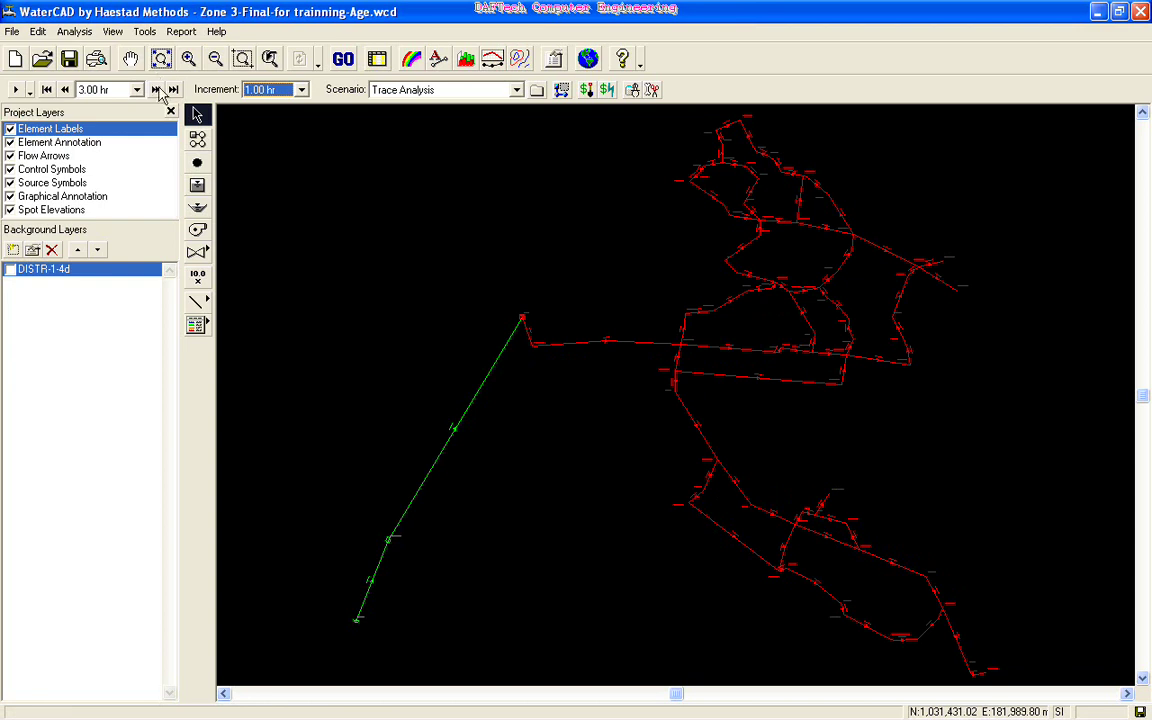
{"action": "left_click", "coordinate": [172, 89]}
{"action": "left_click", "coordinate": [47, 89]}
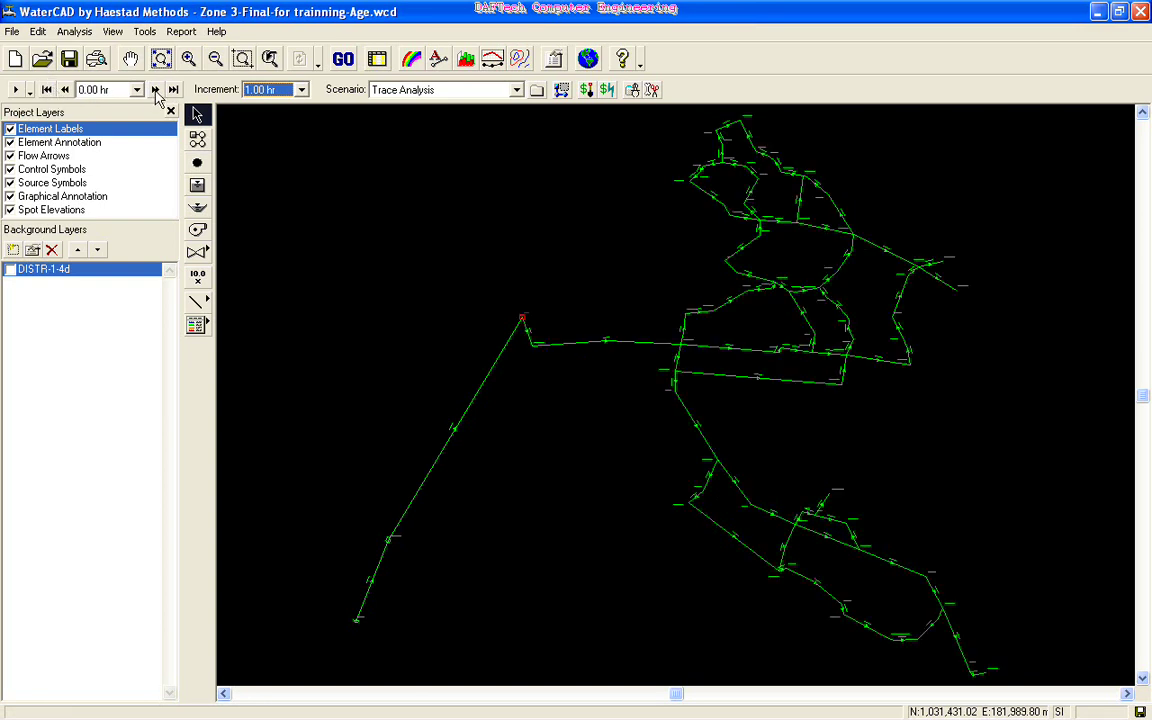
Step: Advance the results to 2.00 hr, then step back to settle on 1.00 hr
{"action": "left_click", "coordinate": [156, 89]}
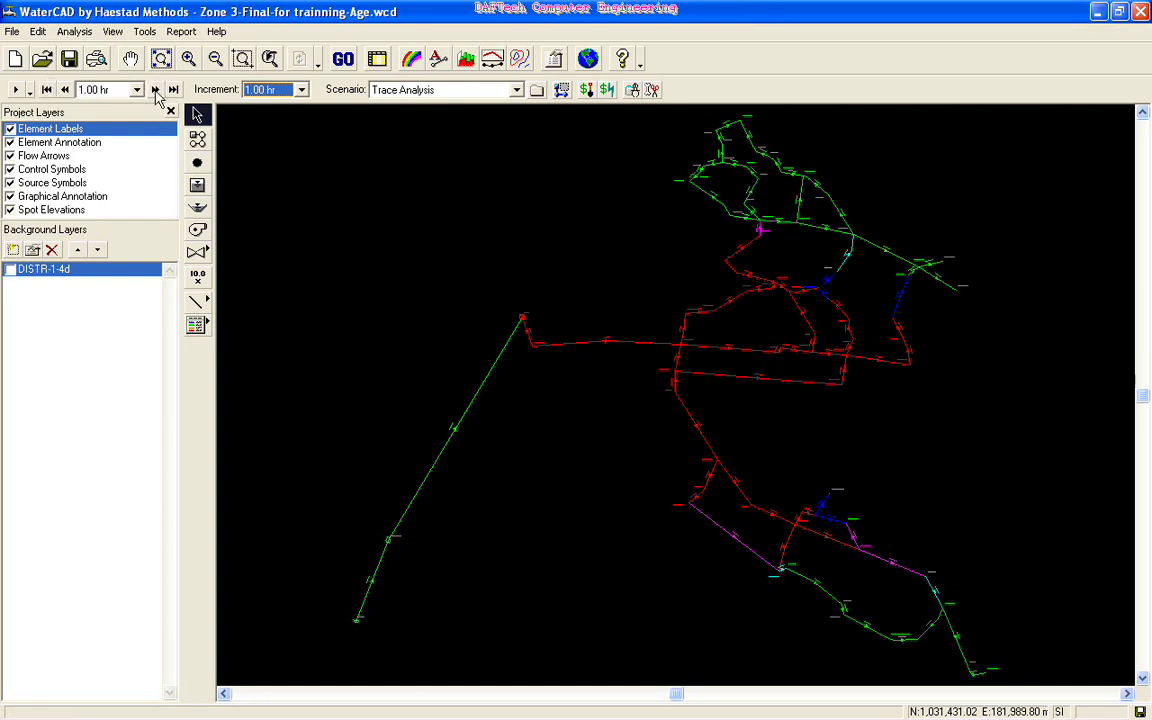
{"action": "left_click", "coordinate": [156, 89]}
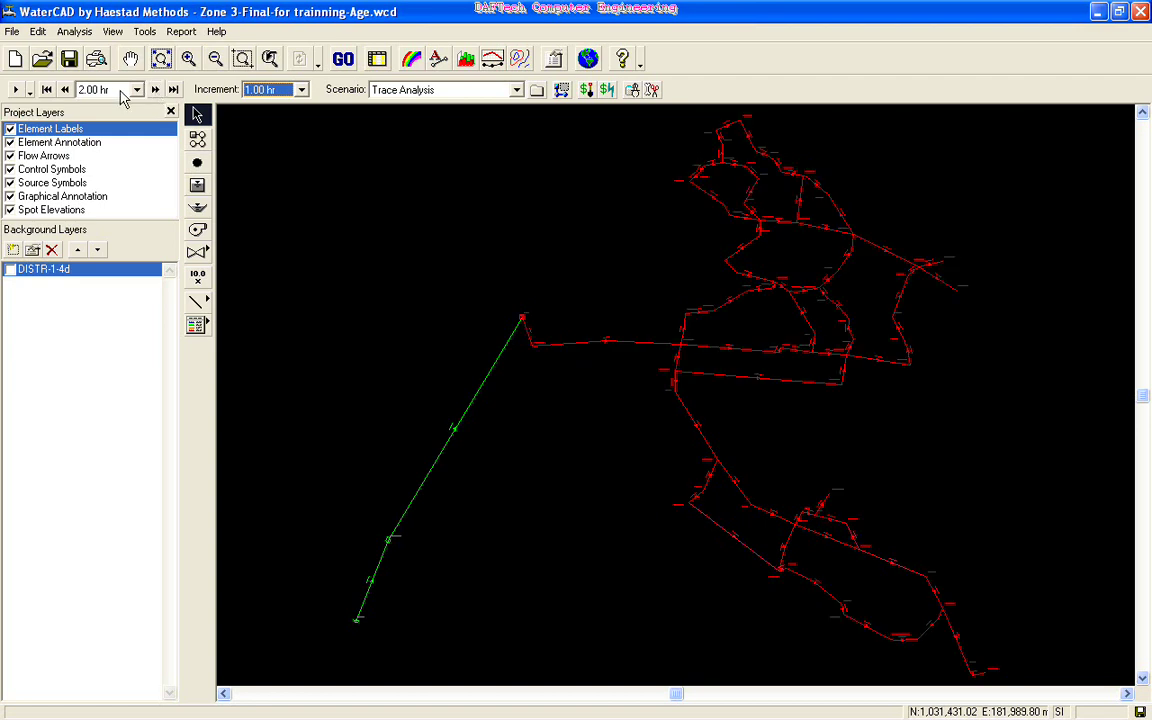
{"action": "left_click", "coordinate": [66, 90]}
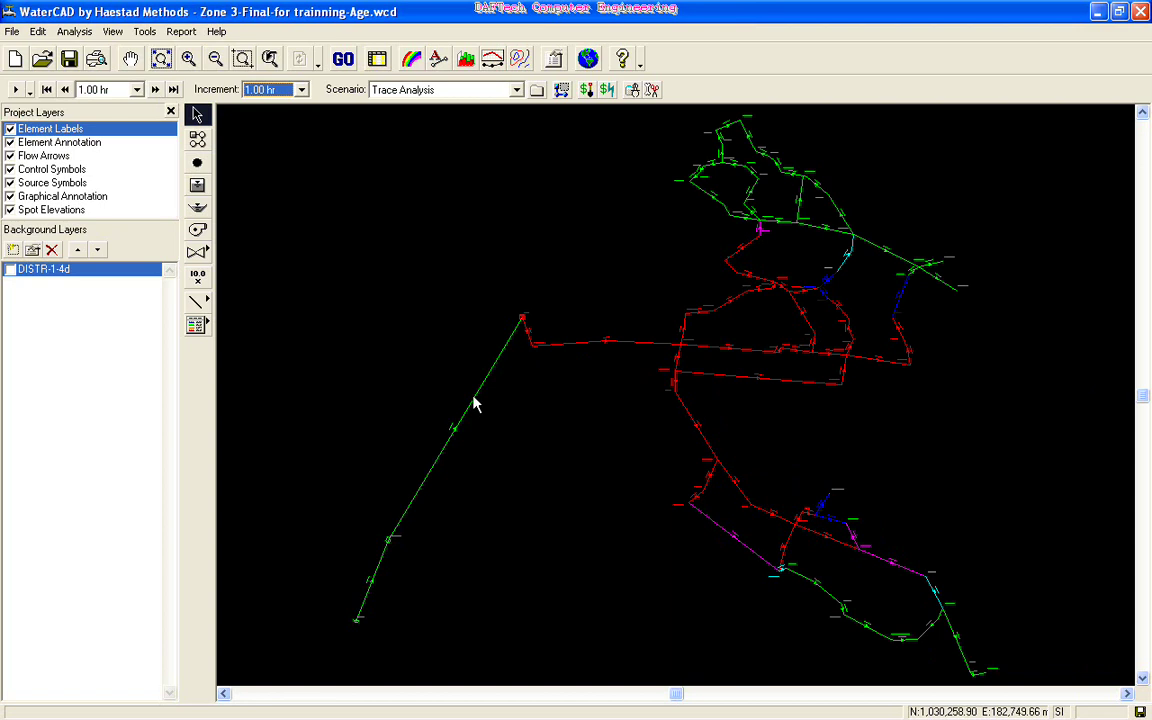